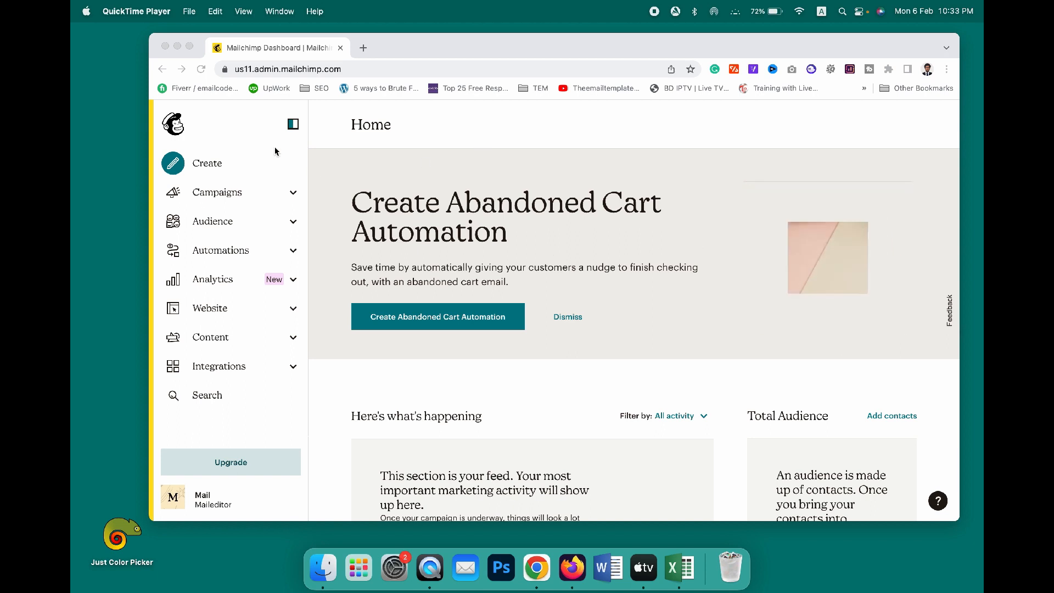
- Start creating a new audience and name it Maileditor
{"action": "left_click", "coordinate": [235, 221]}
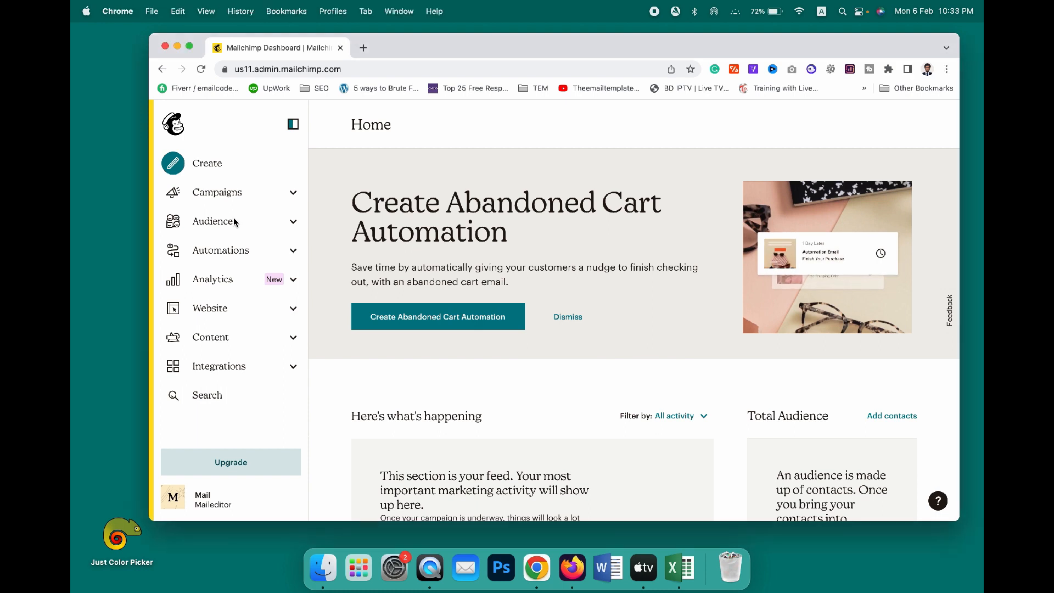
{"action": "left_click", "coordinate": [222, 221]}
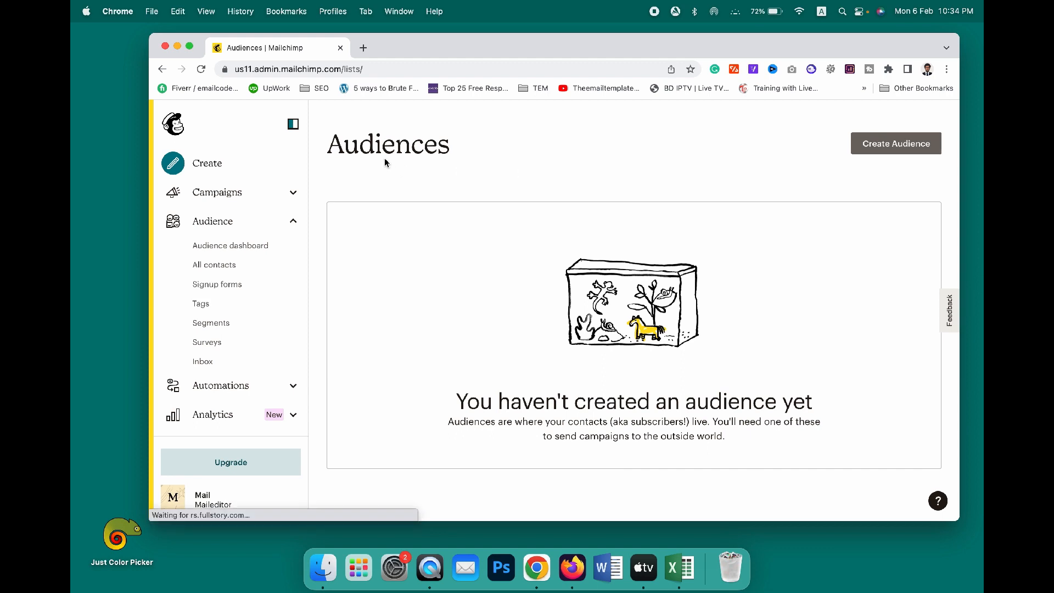
{"action": "left_click", "coordinate": [892, 142]}
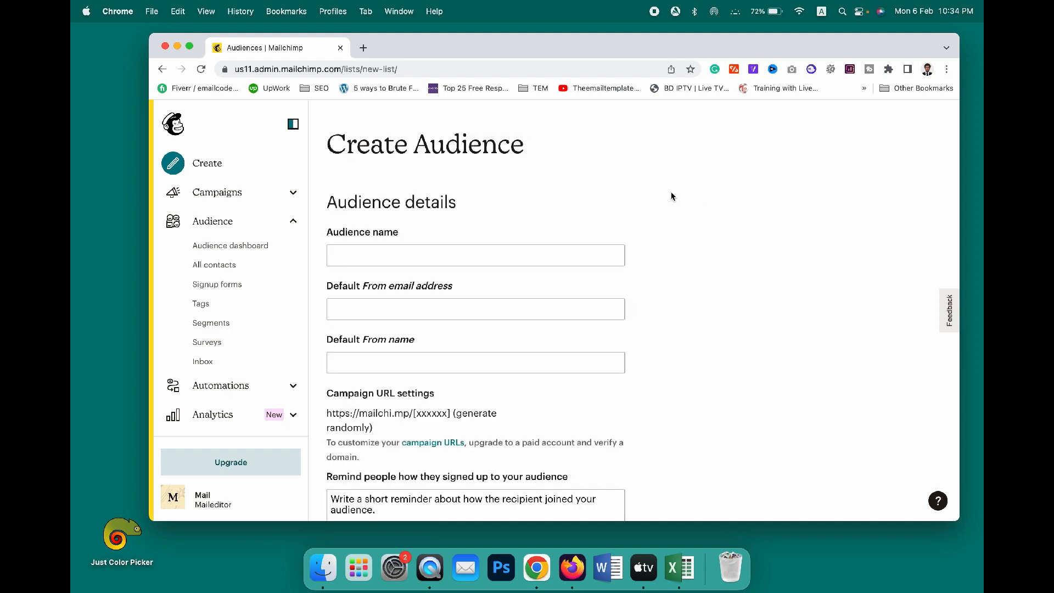
{"action": "left_click", "coordinate": [543, 257]}
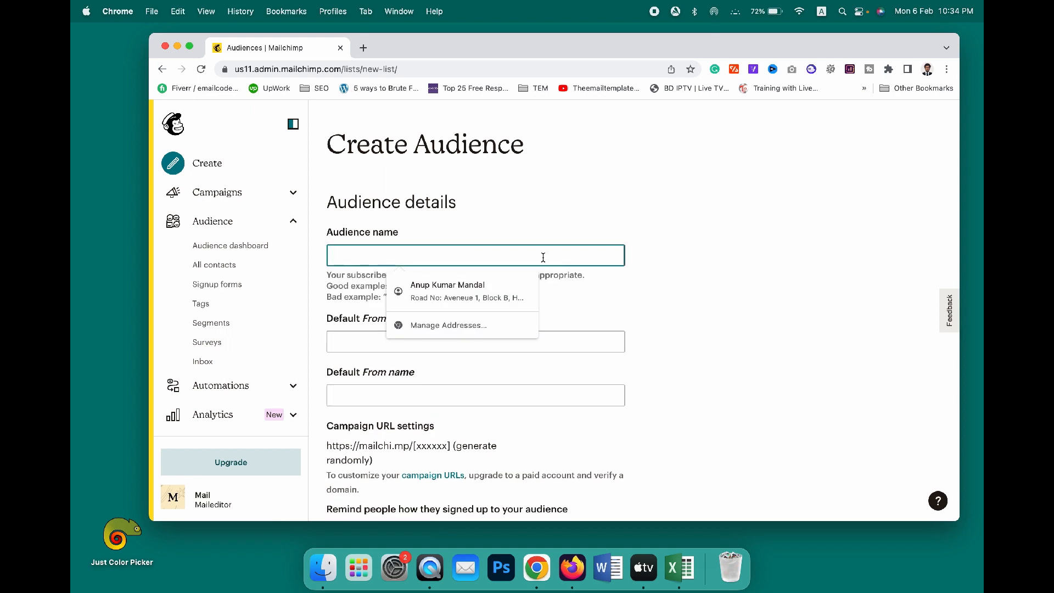
{"action": "type", "text": "Maile"}
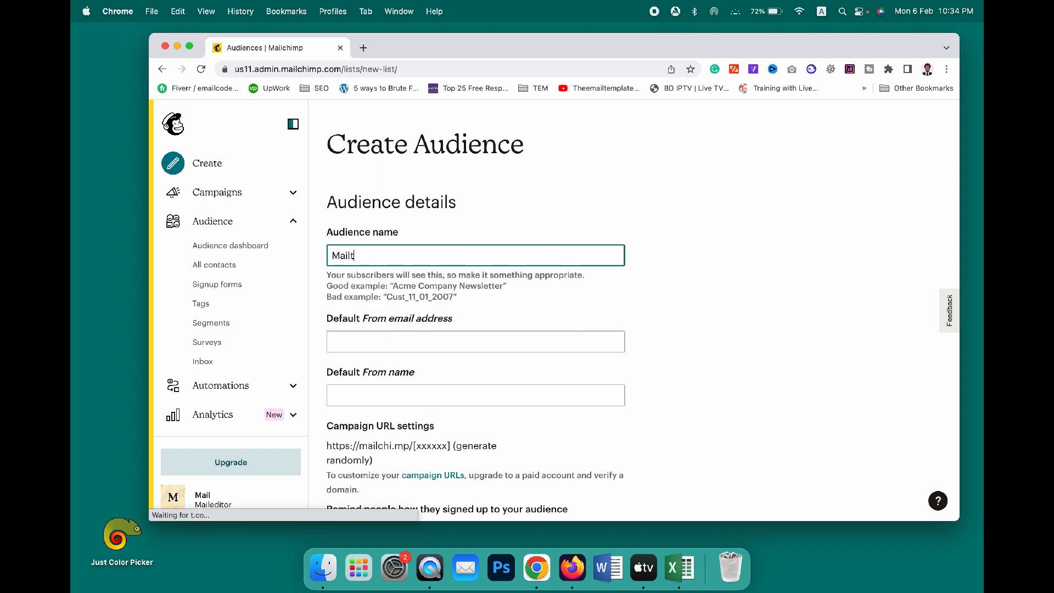
{"action": "type", "text": "ditor"}
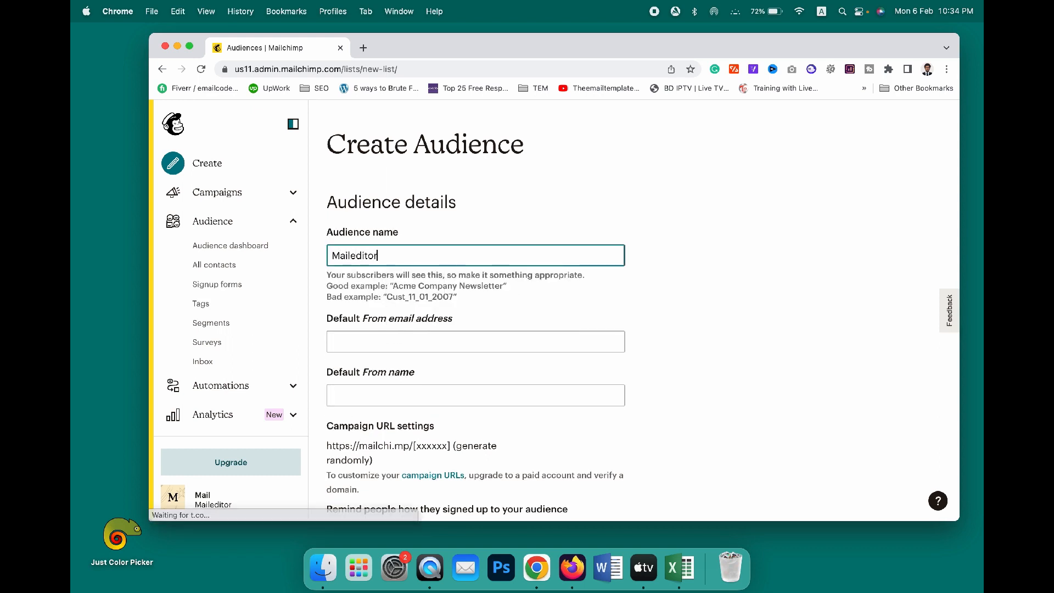
- Fill in the audience's default From email address with the saved Outlook address and set the default From name to Test
{"action": "left_click", "coordinate": [477, 341]}
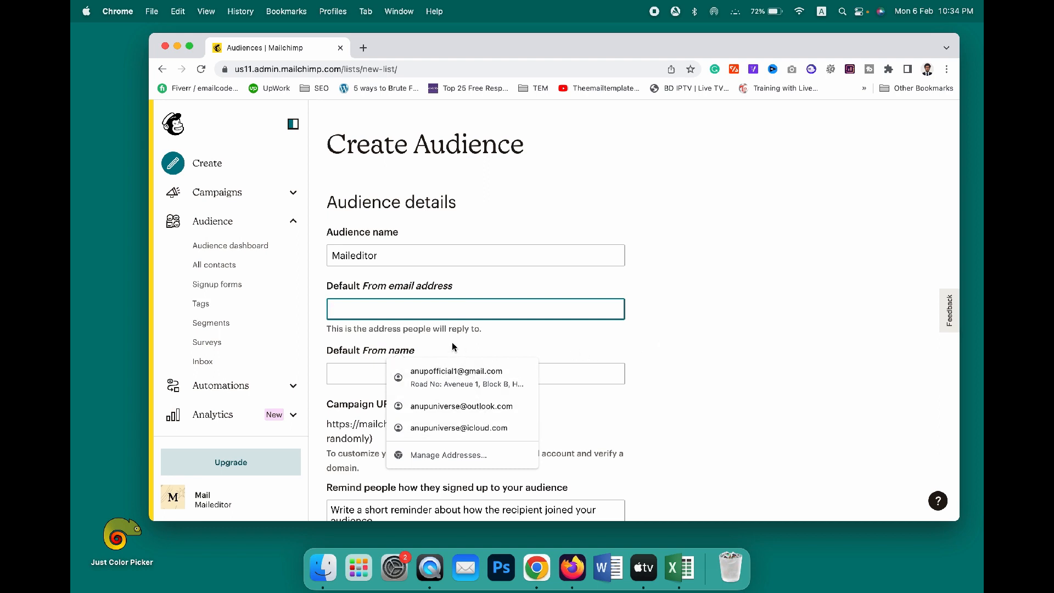
{"action": "left_click", "coordinate": [456, 407]}
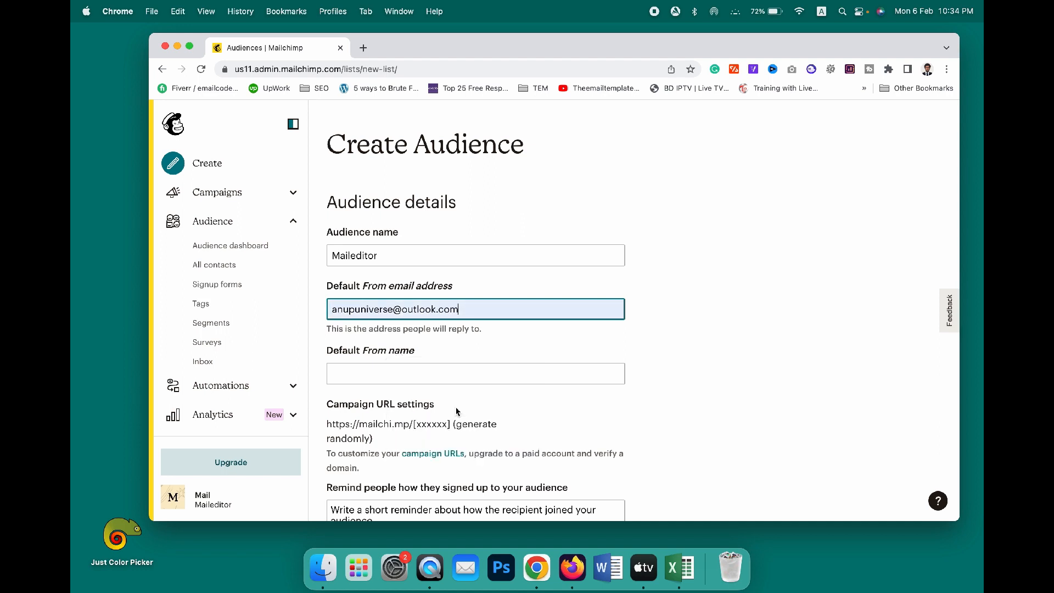
{"action": "left_click", "coordinate": [436, 368]}
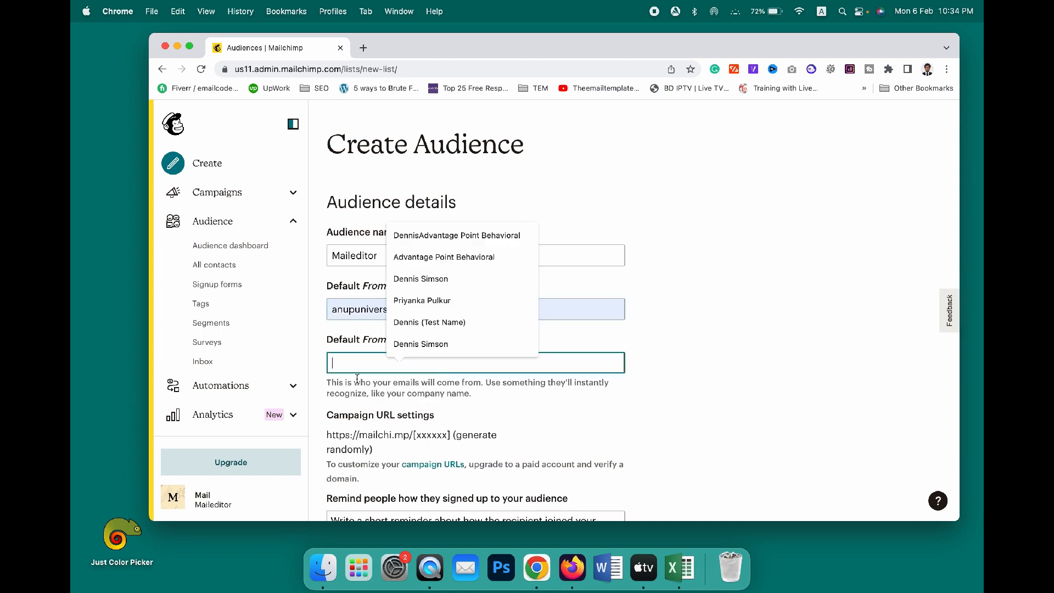
{"action": "left_click", "coordinate": [339, 342]}
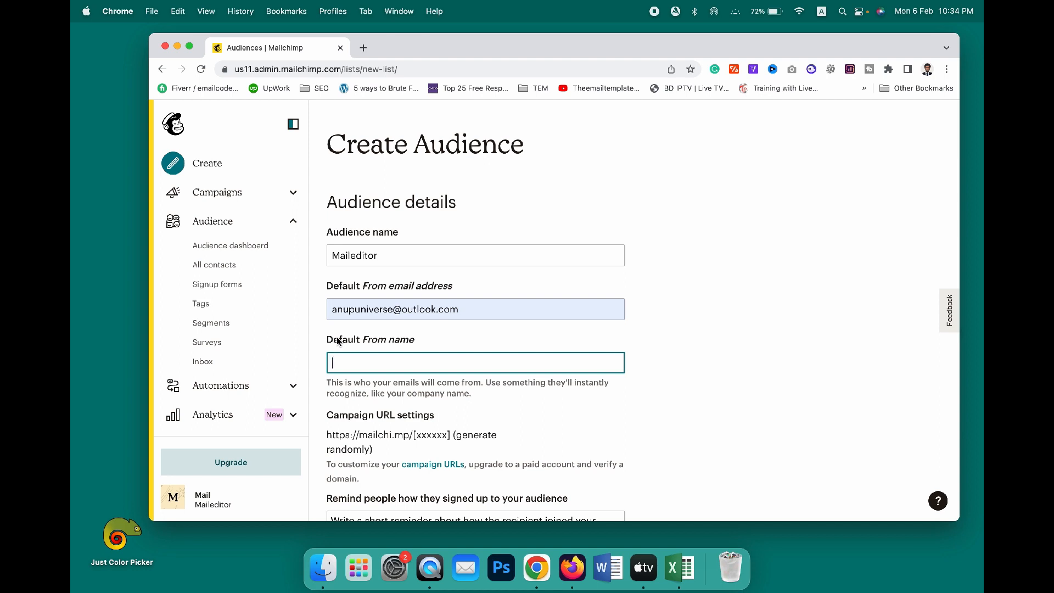
{"action": "type", "text": "Test"}
- Set the audience's signup reminder to "You're receiving this email as you signaed up with maileditor"
{"action": "scroll", "coordinate": [717, 427], "scroll_direction": "down", "scroll_amount": 5}
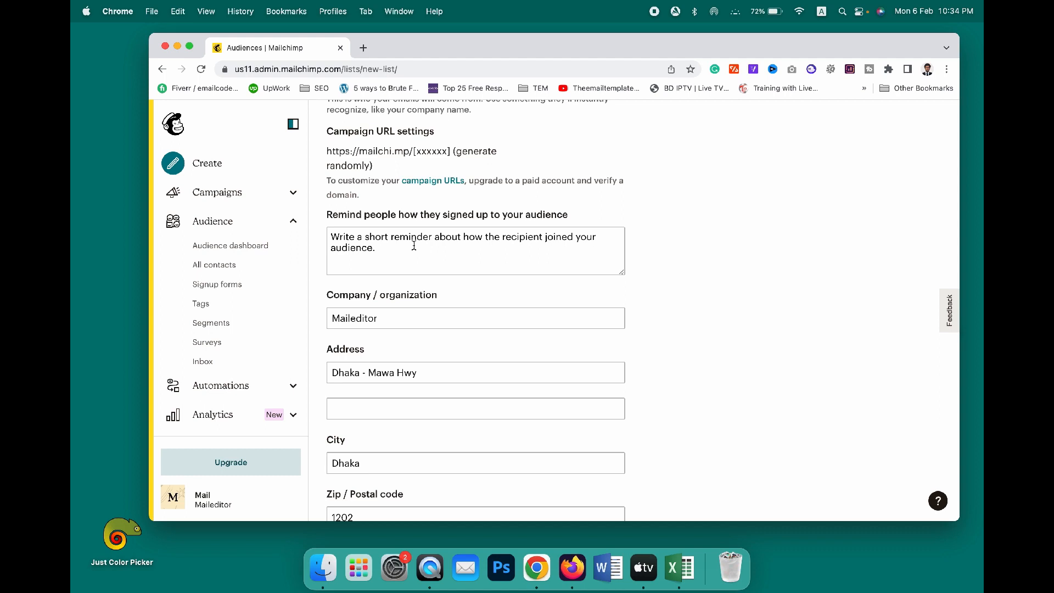
{"action": "left_click", "coordinate": [405, 249]}
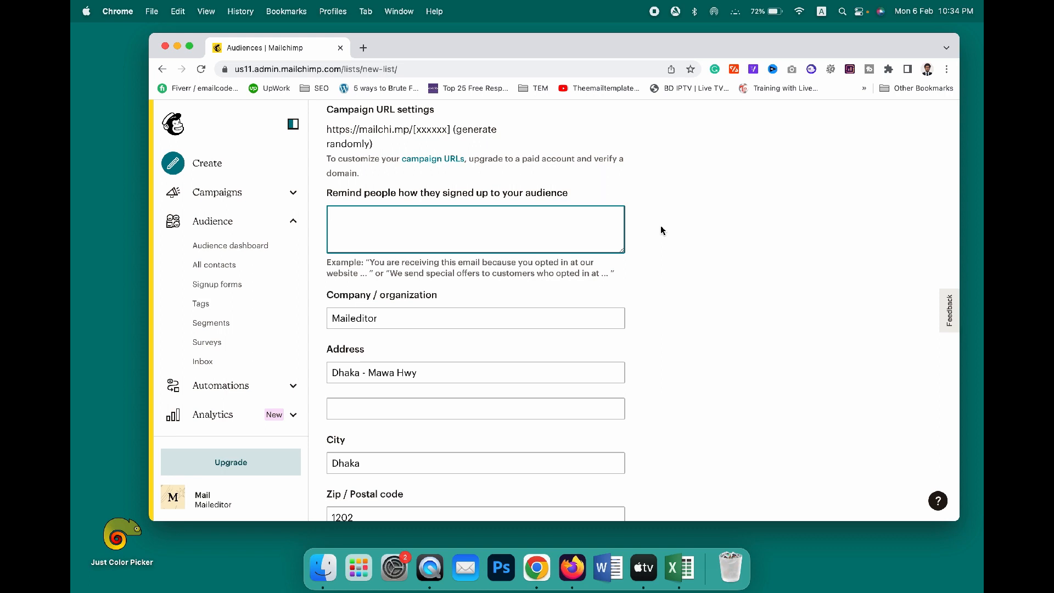
{"action": "type", "text": "You're receiving theis email"}
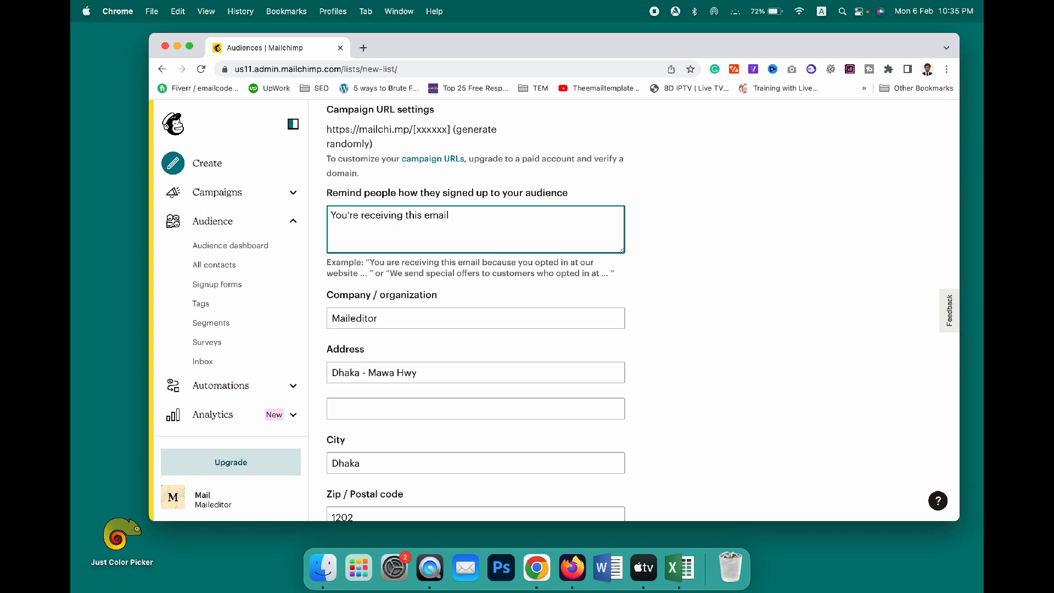
{"action": "type", "text": " as you signaed up with maileditor"}
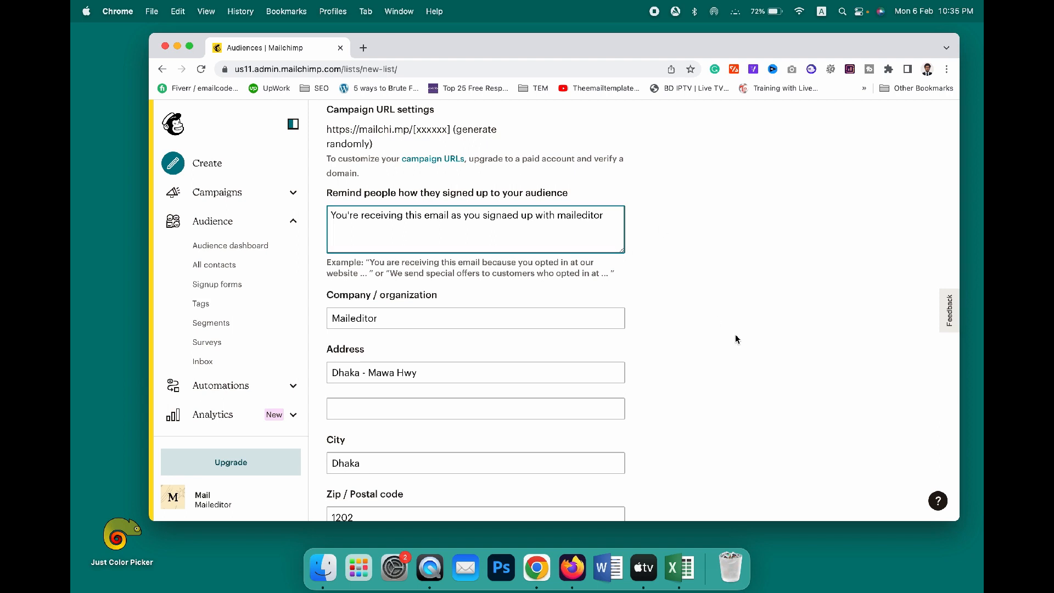
- Save the new audience, leaving the form settings and notification options unselected
{"action": "scroll", "coordinate": [735, 336], "scroll_direction": "down", "scroll_amount": 5}
{"action": "scroll", "coordinate": [736, 335], "scroll_direction": "down", "scroll_amount": 5}
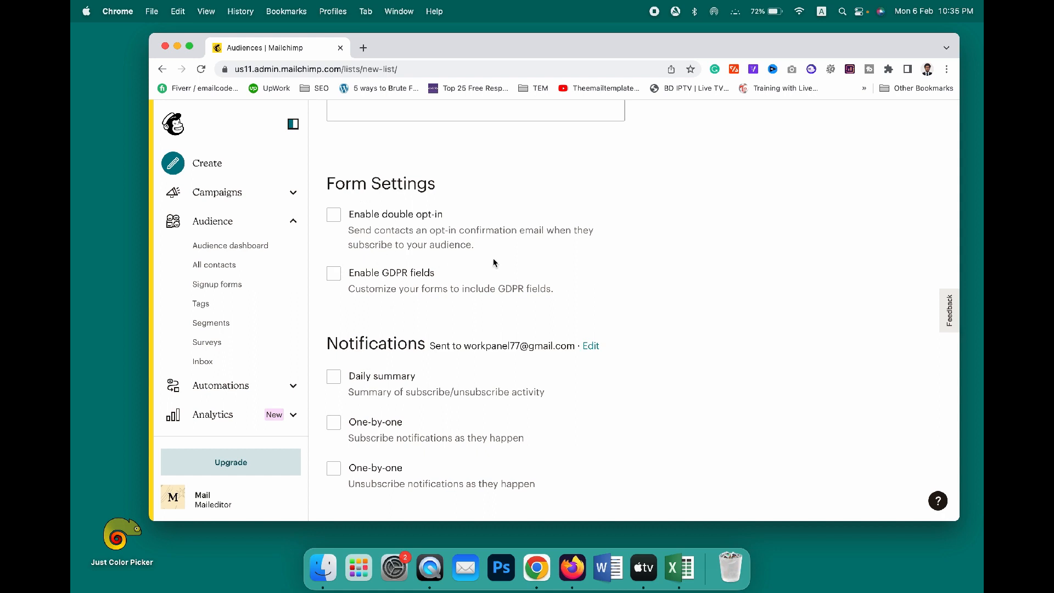
{"action": "scroll", "coordinate": [423, 241], "scroll_direction": "up", "scroll_amount": 1}
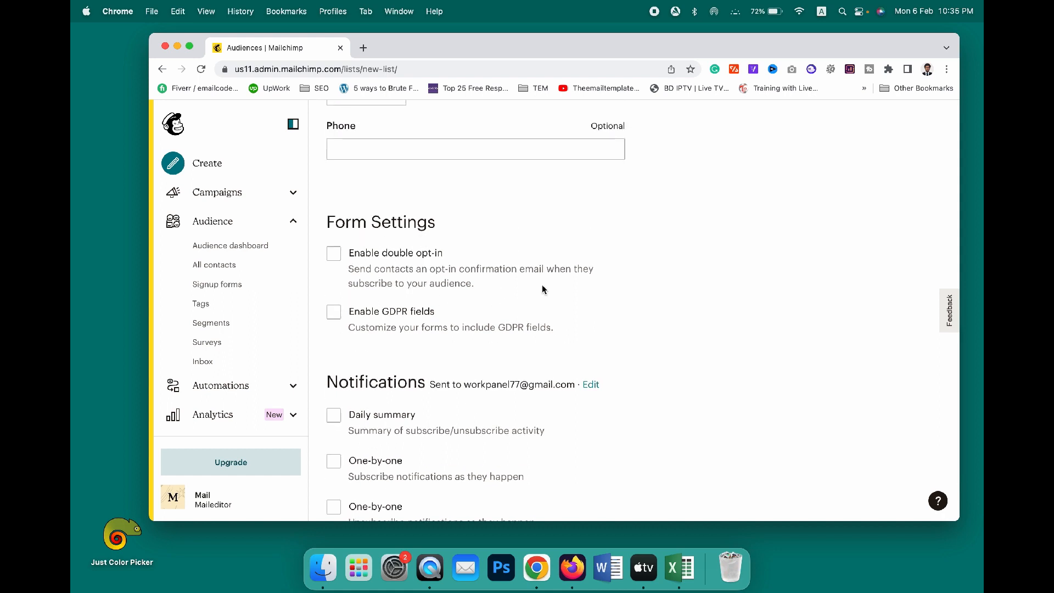
{"action": "scroll", "coordinate": [542, 285], "scroll_direction": "down", "scroll_amount": 3}
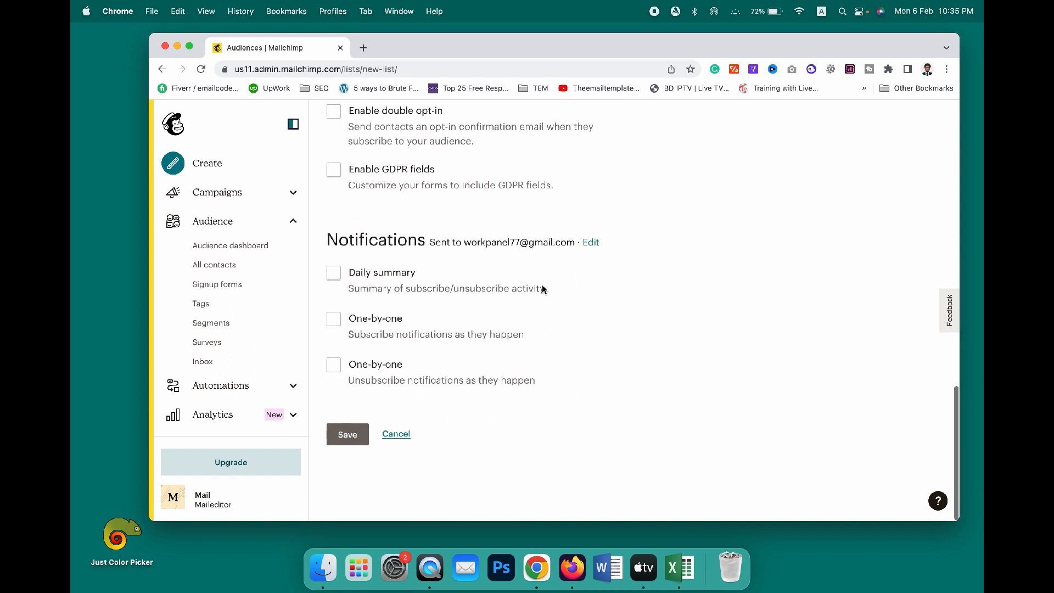
{"action": "left_click", "coordinate": [347, 435]}
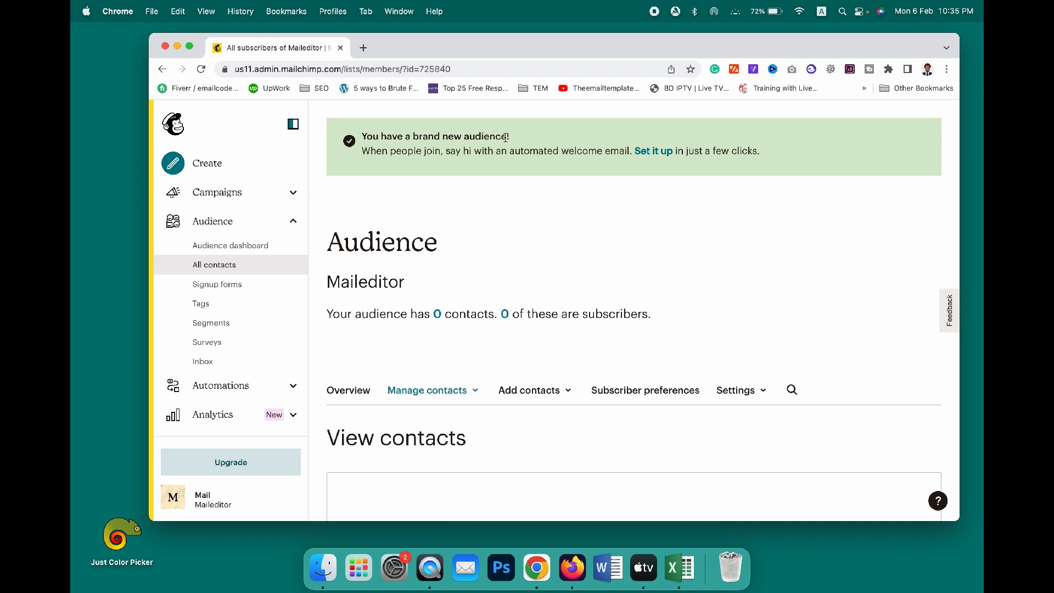
- Start importing contacts into the Maileditor audience
{"action": "scroll", "coordinate": [505, 137], "scroll_direction": "down", "scroll_amount": 6}
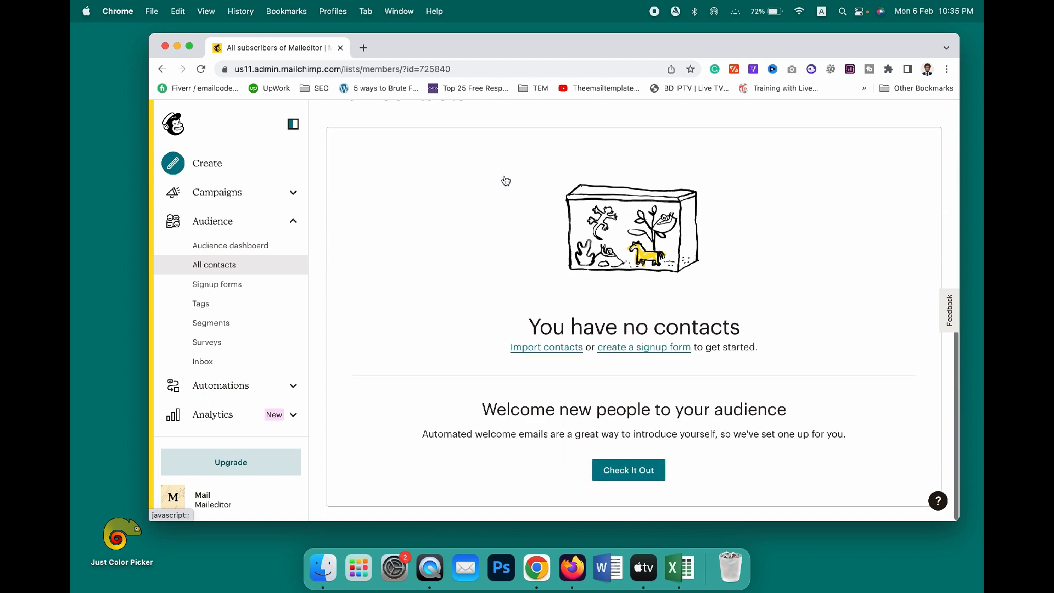
{"action": "scroll", "coordinate": [504, 177], "scroll_direction": "up", "scroll_amount": 5}
{"action": "left_click", "coordinate": [518, 237]}
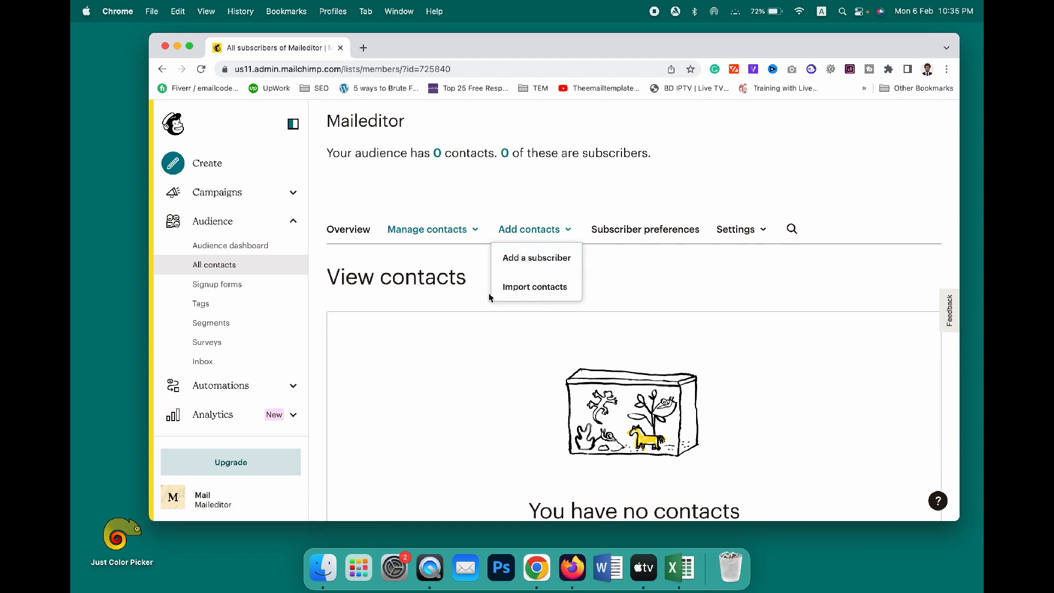
{"action": "left_click", "coordinate": [524, 288]}
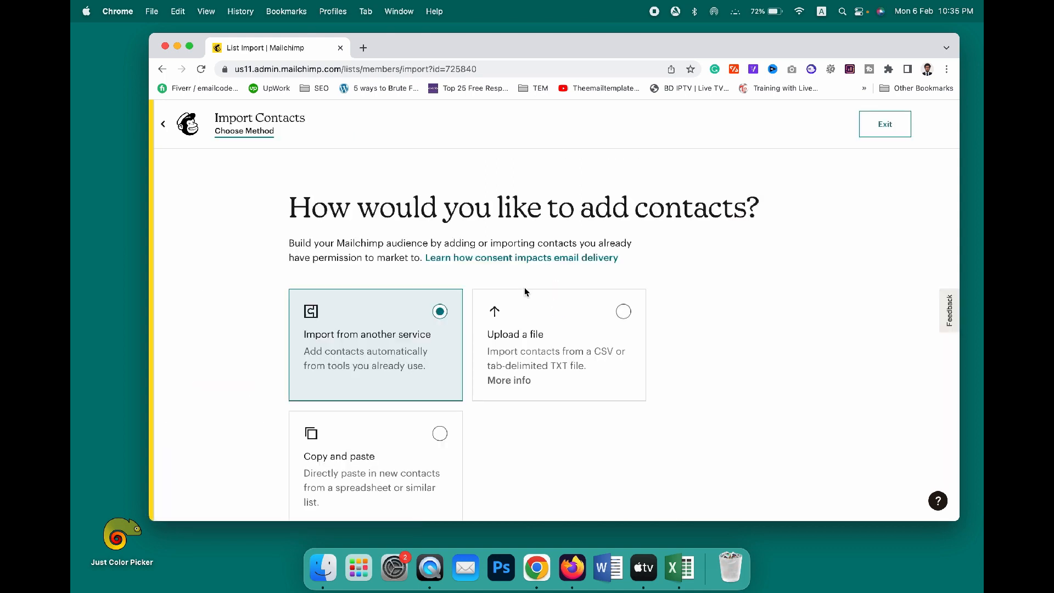
- Review the services offered for importing contacts from another service, and return to the choice of import method
{"action": "scroll", "coordinate": [736, 259], "scroll_direction": "down", "scroll_amount": 3}
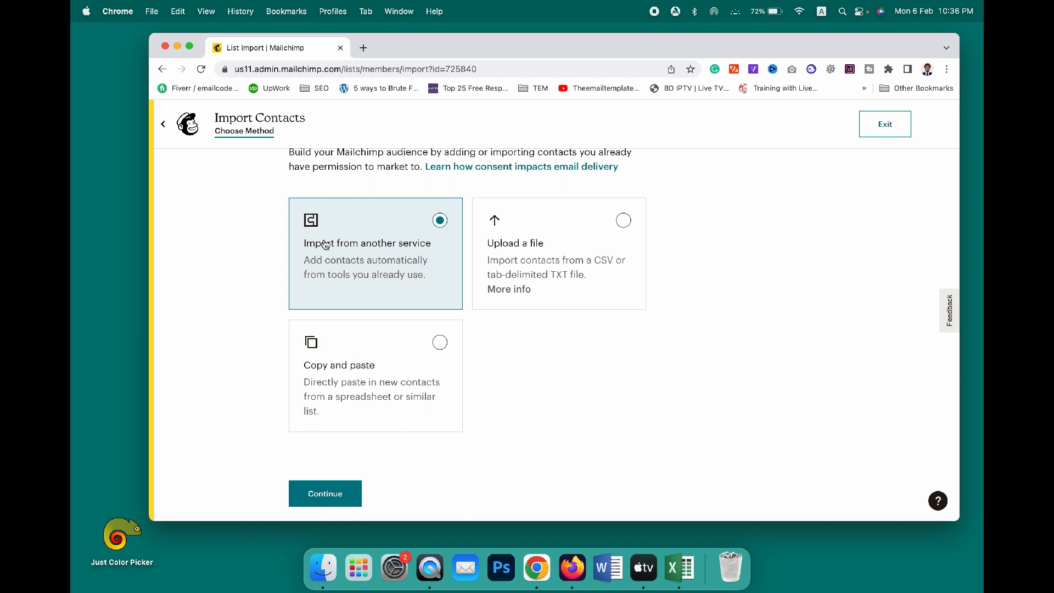
{"action": "left_click", "coordinate": [325, 494]}
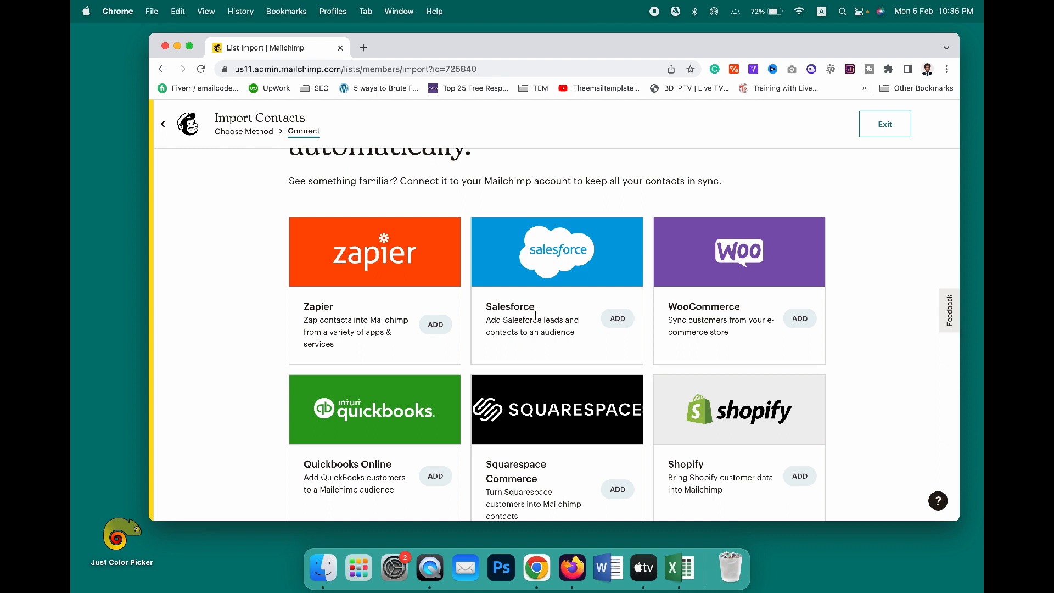
{"action": "scroll", "coordinate": [494, 341], "scroll_direction": "down", "scroll_amount": 4}
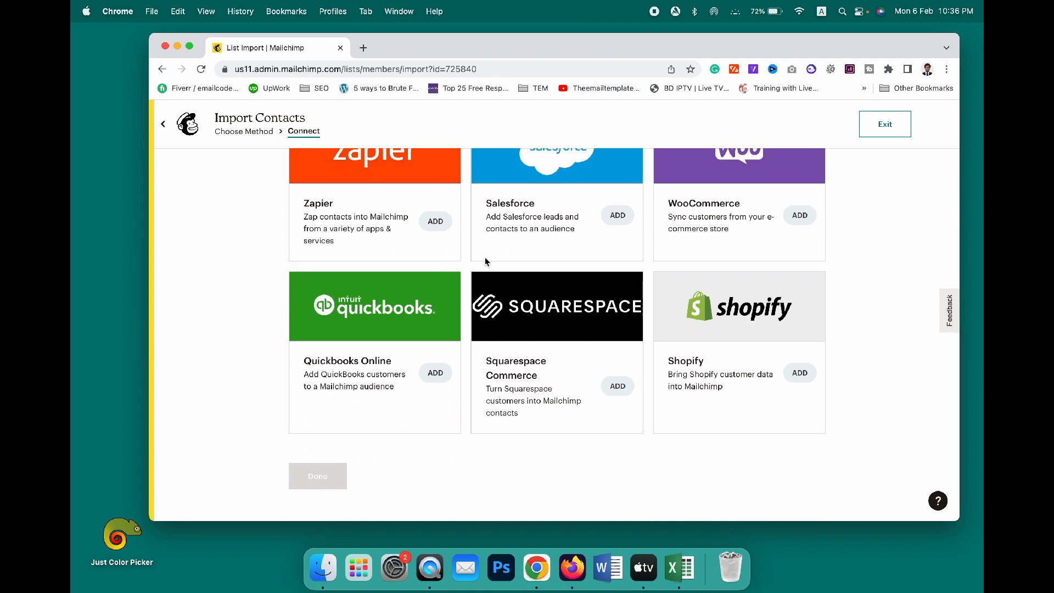
{"action": "left_click", "coordinate": [241, 131]}
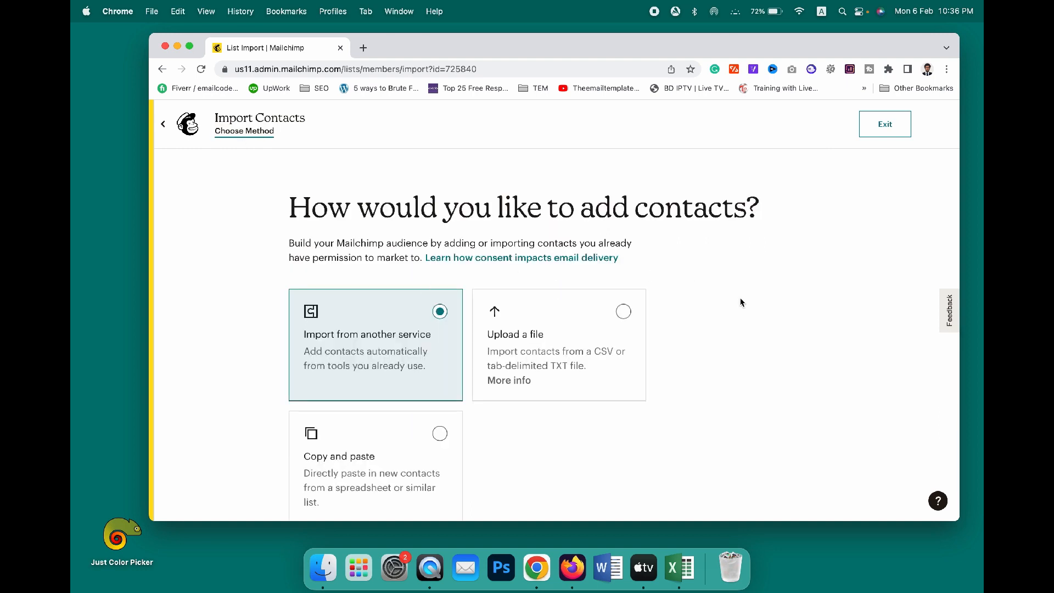
- Choose uploading a file as the contact import method and continue to the upload page
{"action": "scroll", "coordinate": [778, 346], "scroll_direction": "down", "scroll_amount": 3}
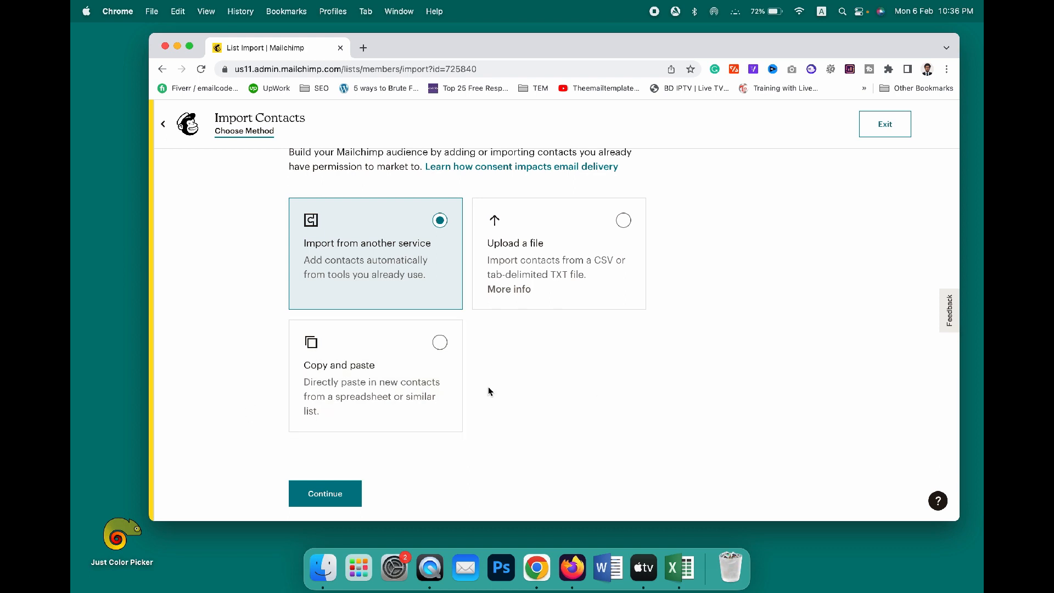
{"action": "left_click", "coordinate": [580, 231]}
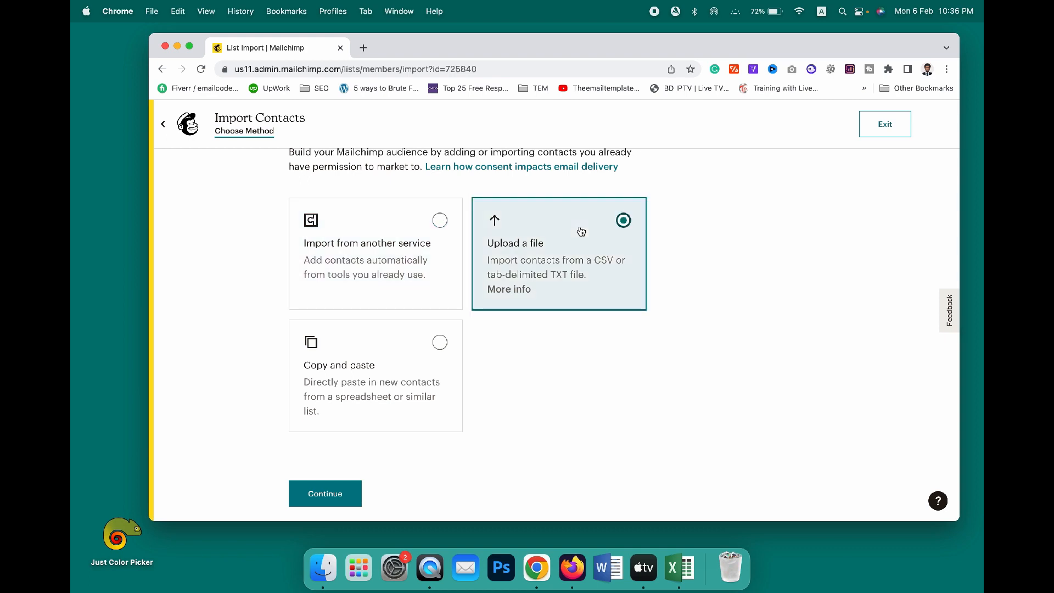
{"action": "left_click", "coordinate": [322, 497]}
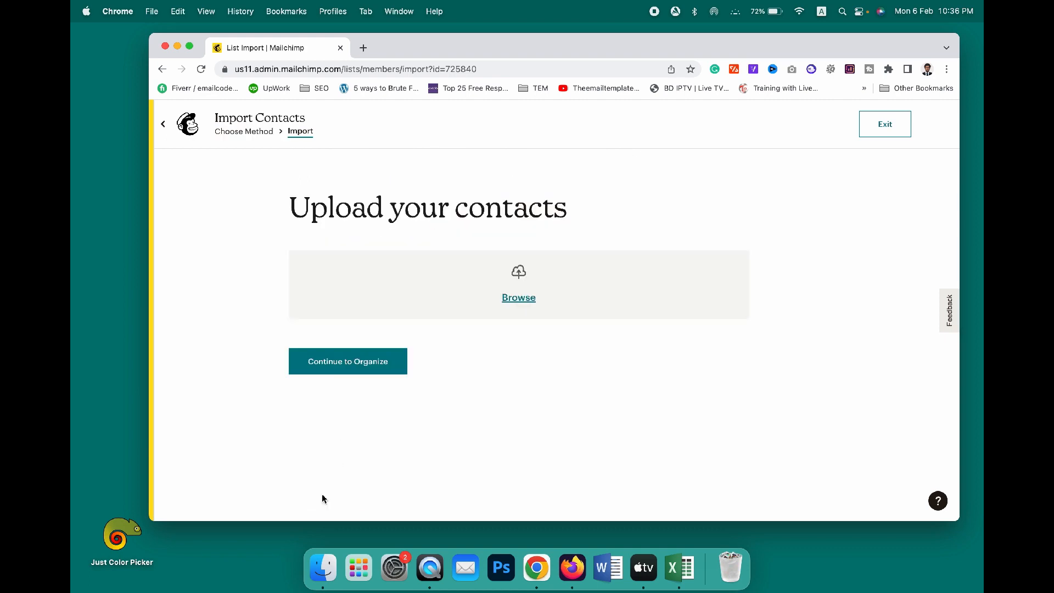
- Switch to Finder, open Test List.csv from the Downloads folder in Excel to examine its contact columns, and close it
{"action": "left_click", "coordinate": [516, 297]}
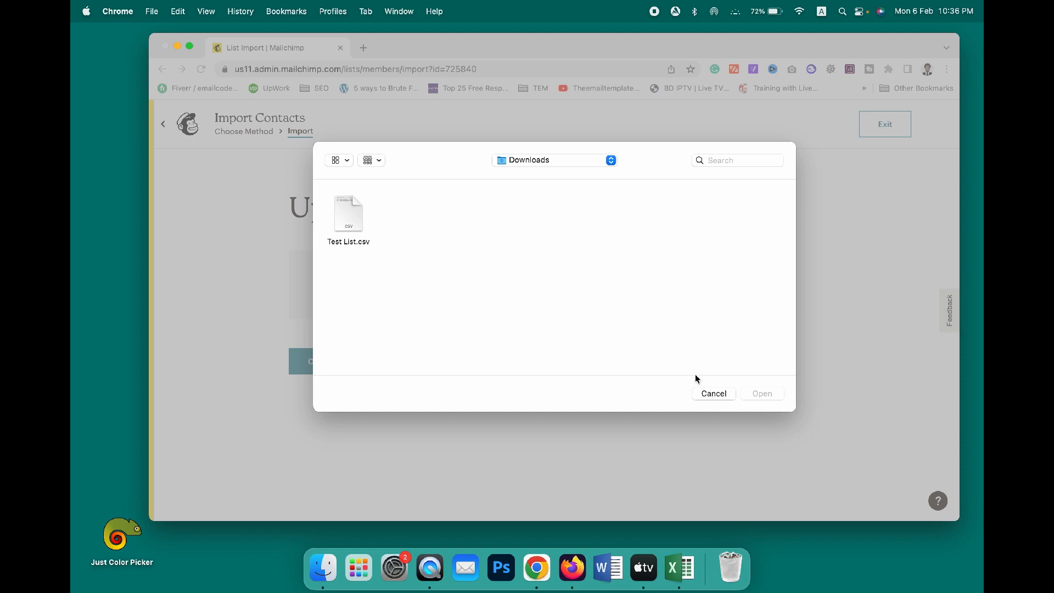
{"action": "left_click", "coordinate": [704, 394]}
{"action": "left_click", "coordinate": [314, 586]}
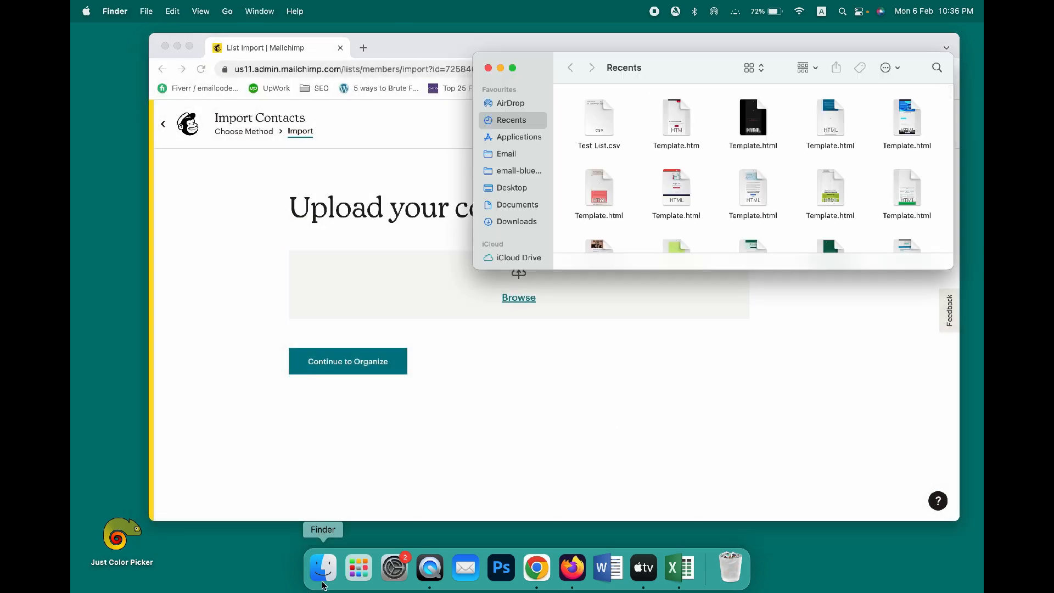
{"action": "left_click", "coordinate": [512, 227]}
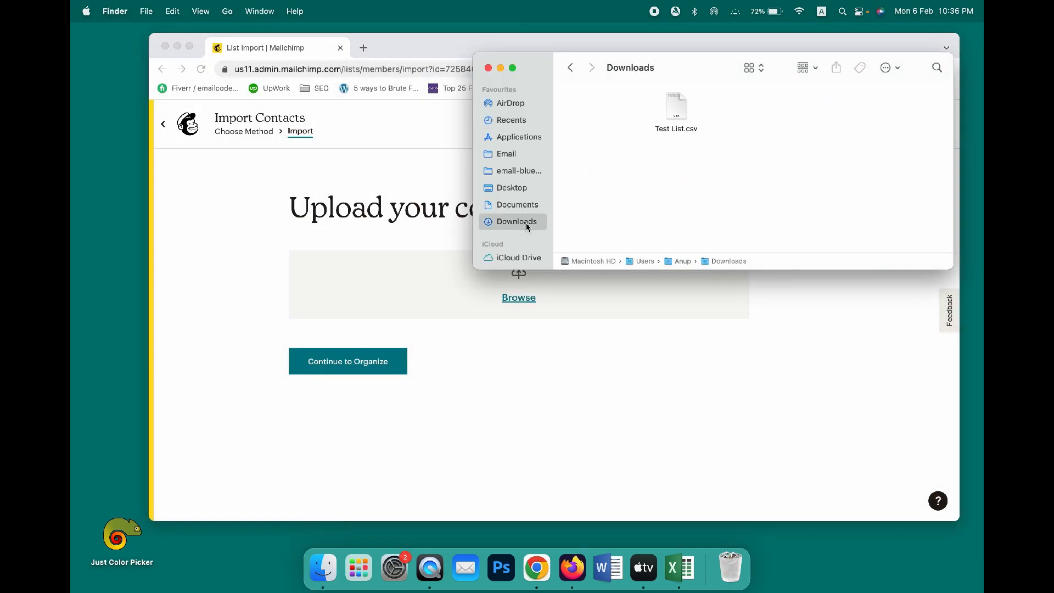
{"action": "double_click", "coordinate": [675, 114]}
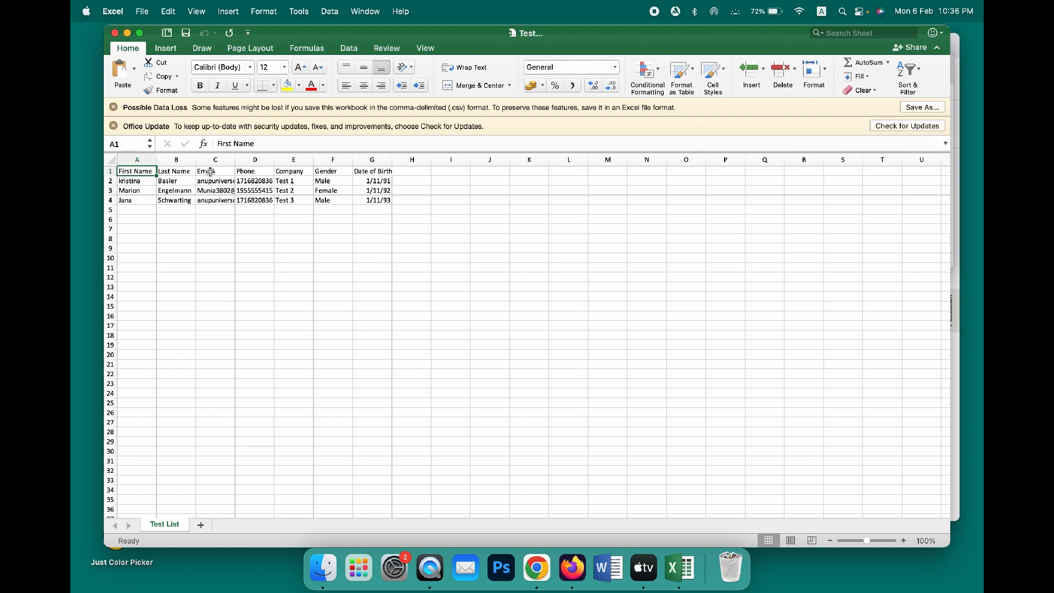
{"action": "left_click", "coordinate": [115, 33]}
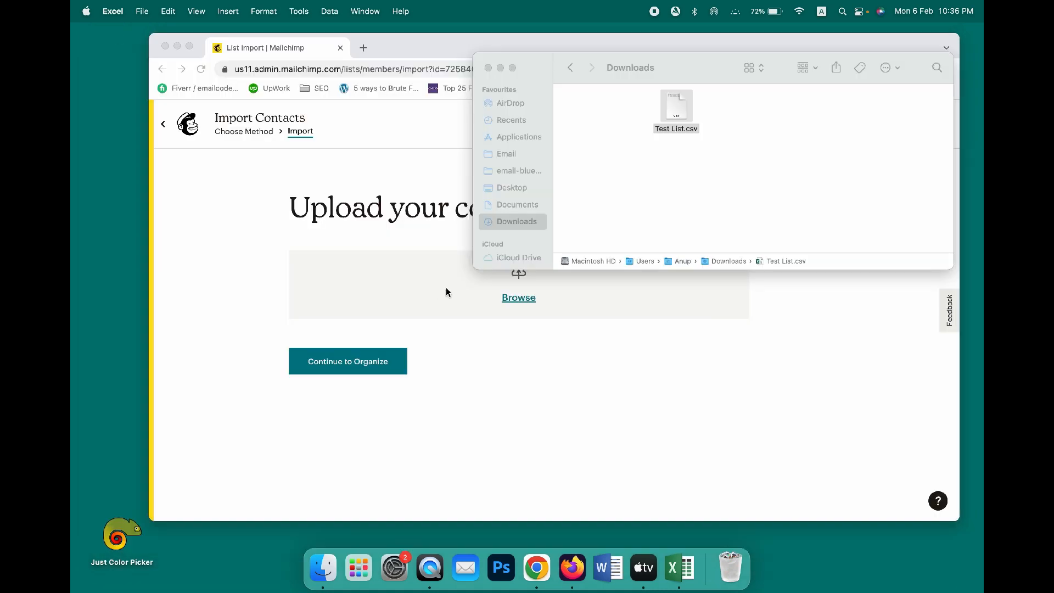
- Select Test List.csv from the Downloads folder as the contact file to upload
{"action": "left_click", "coordinate": [525, 296]}
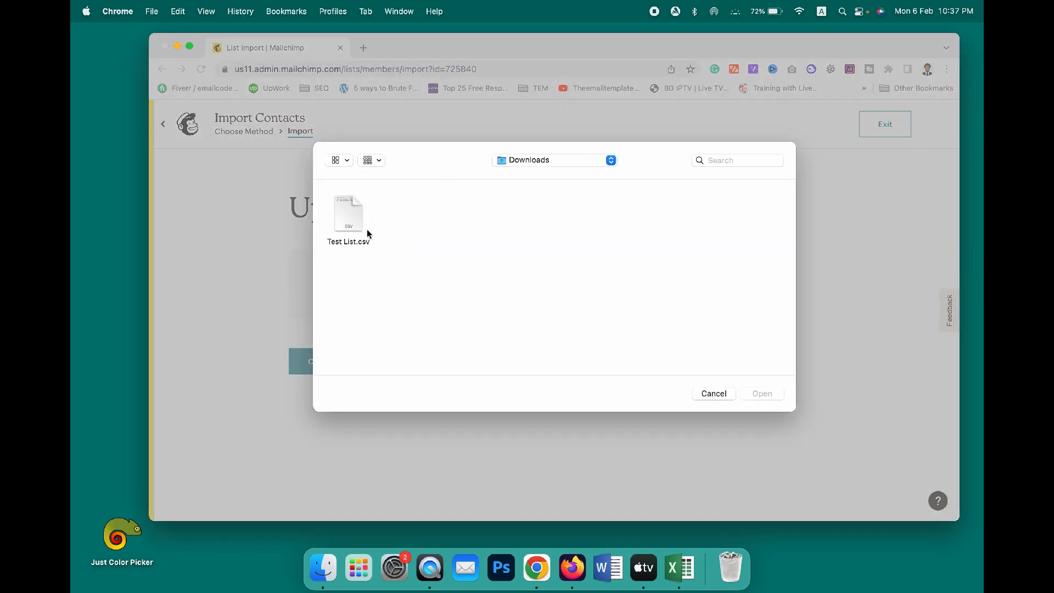
{"action": "left_click", "coordinate": [724, 394]}
{"action": "left_click", "coordinate": [508, 301]}
{"action": "double_click", "coordinate": [352, 217]}
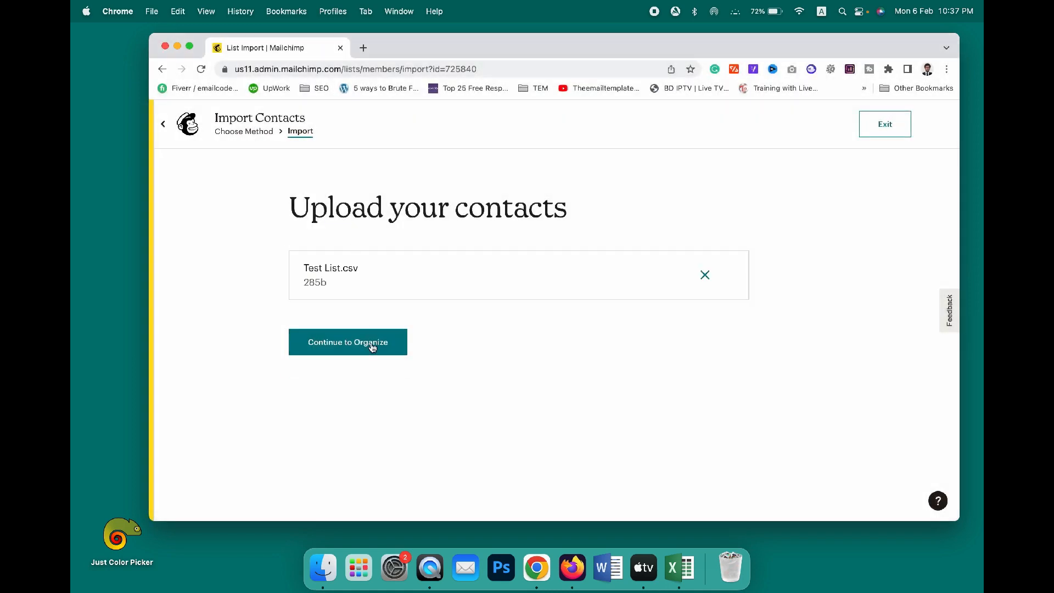
- Continue to organizing the uploaded contacts and select Subscribed as their status
{"action": "left_click", "coordinate": [353, 344]}
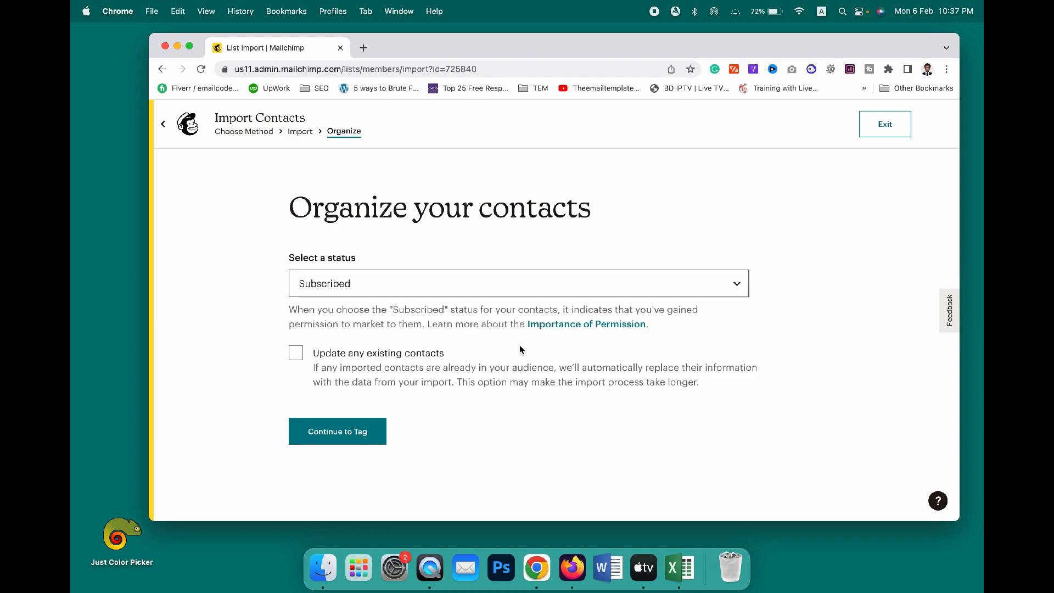
{"action": "left_click", "coordinate": [398, 285]}
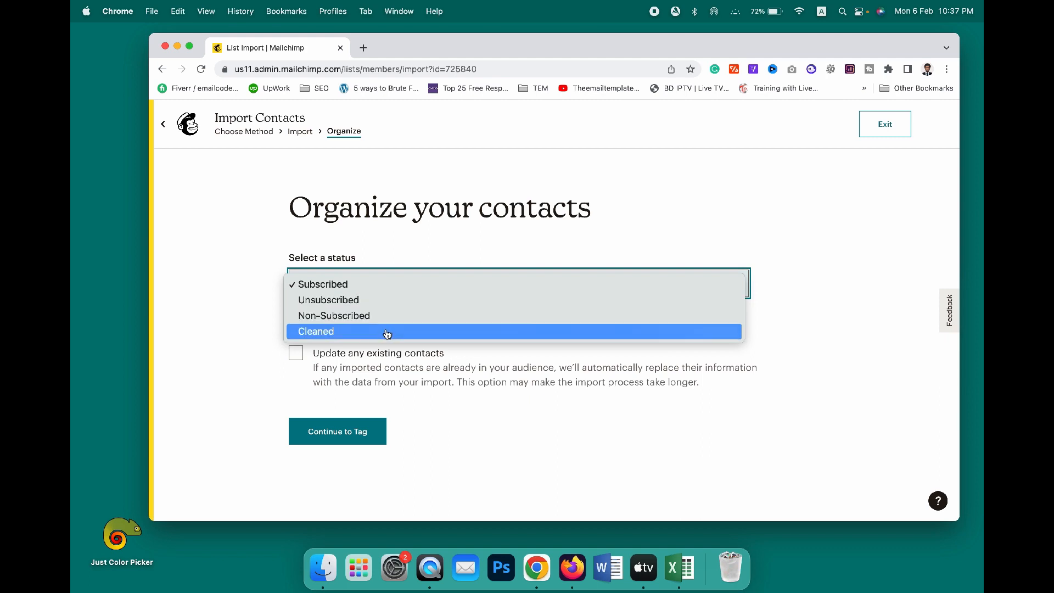
{"action": "left_click", "coordinate": [262, 289]}
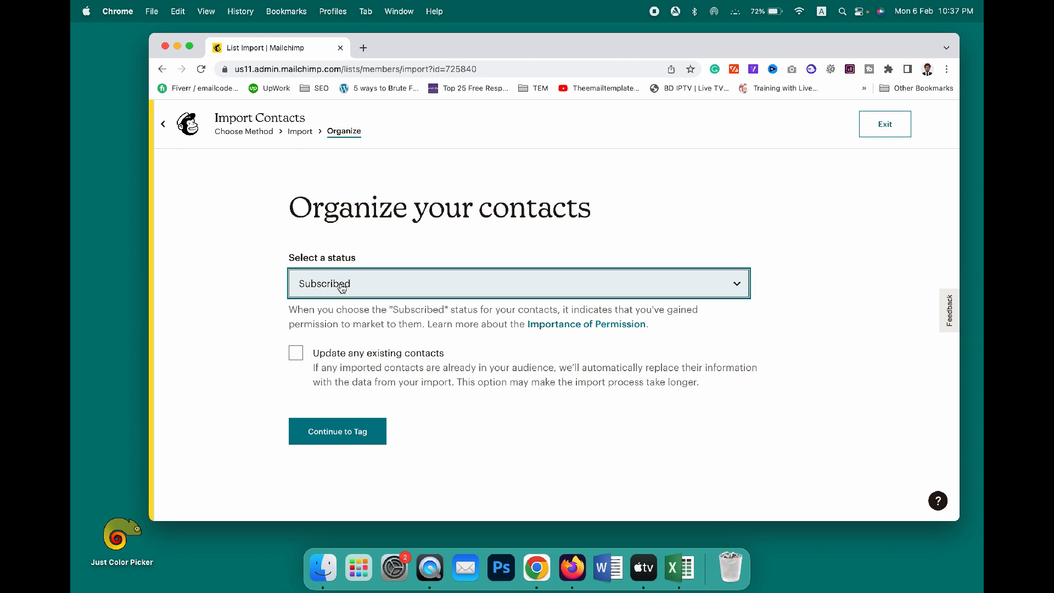
{"action": "left_click", "coordinate": [341, 284]}
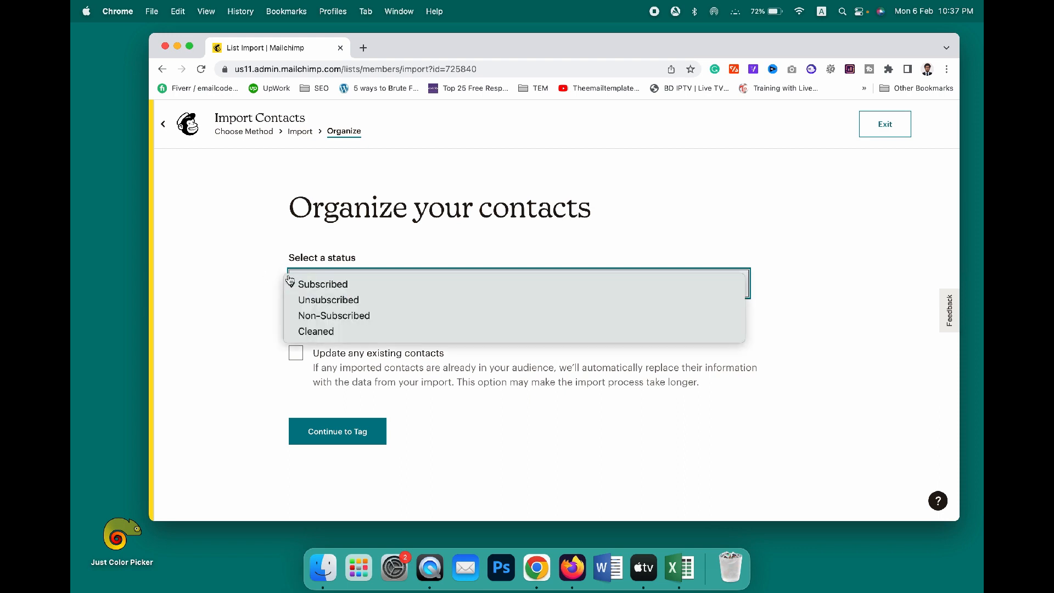
{"action": "left_click", "coordinate": [344, 285]}
- Turn the option to update any existing contacts on and off again, and continue to tagging the contacts
{"action": "left_click", "coordinate": [295, 357]}
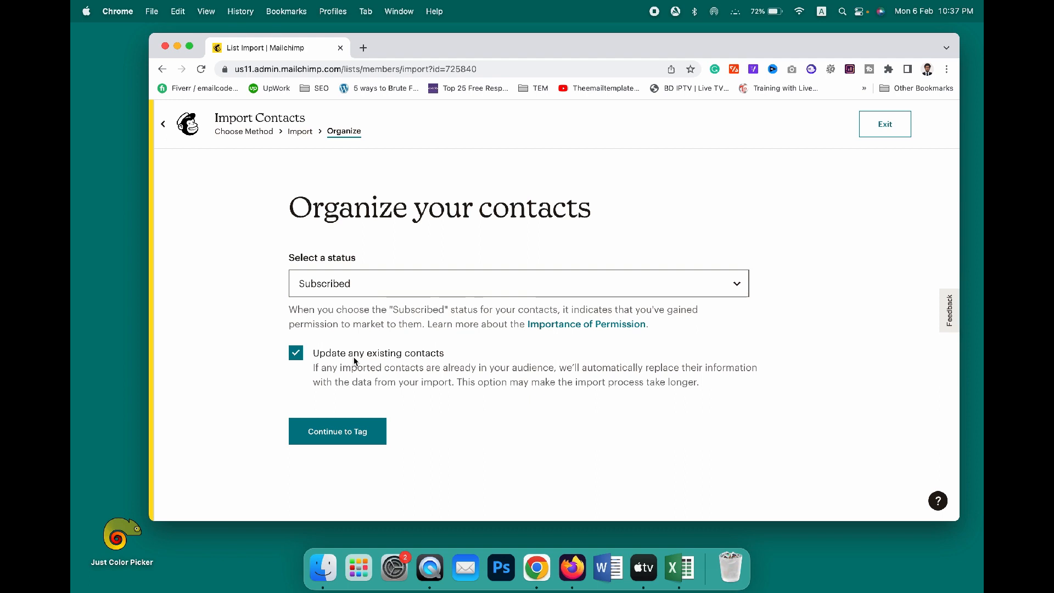
{"action": "left_click", "coordinate": [297, 358]}
{"action": "left_click", "coordinate": [328, 430]}
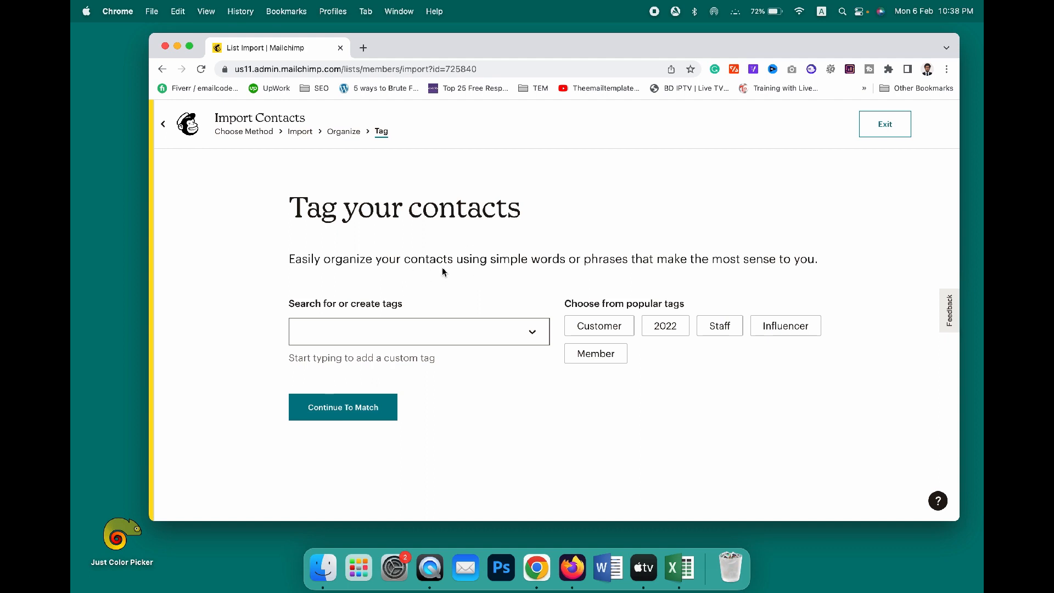
{"action": "left_click", "coordinate": [418, 328]}
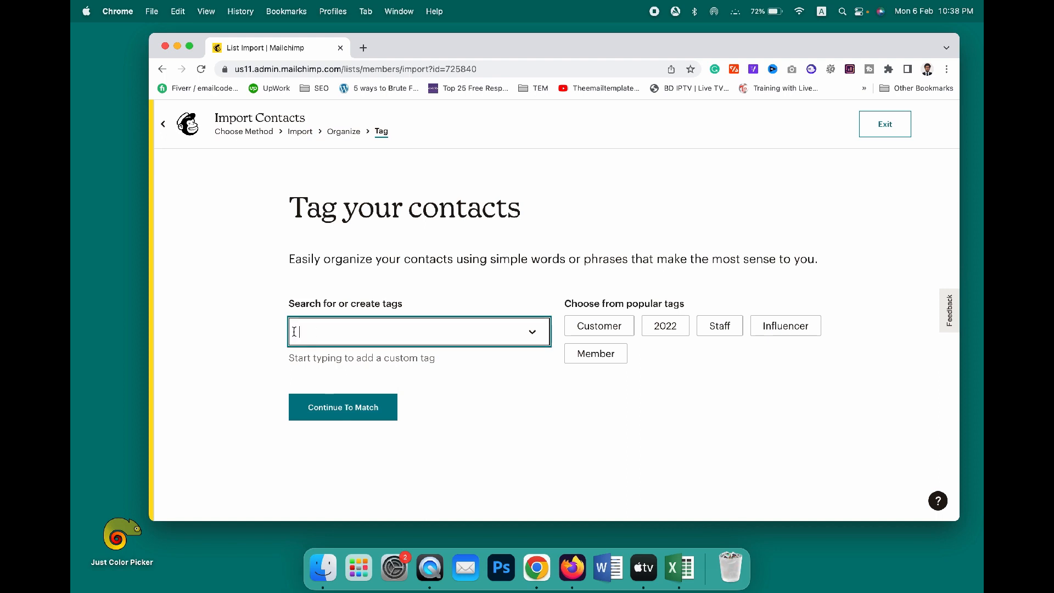
{"action": "type", "text": "table"}
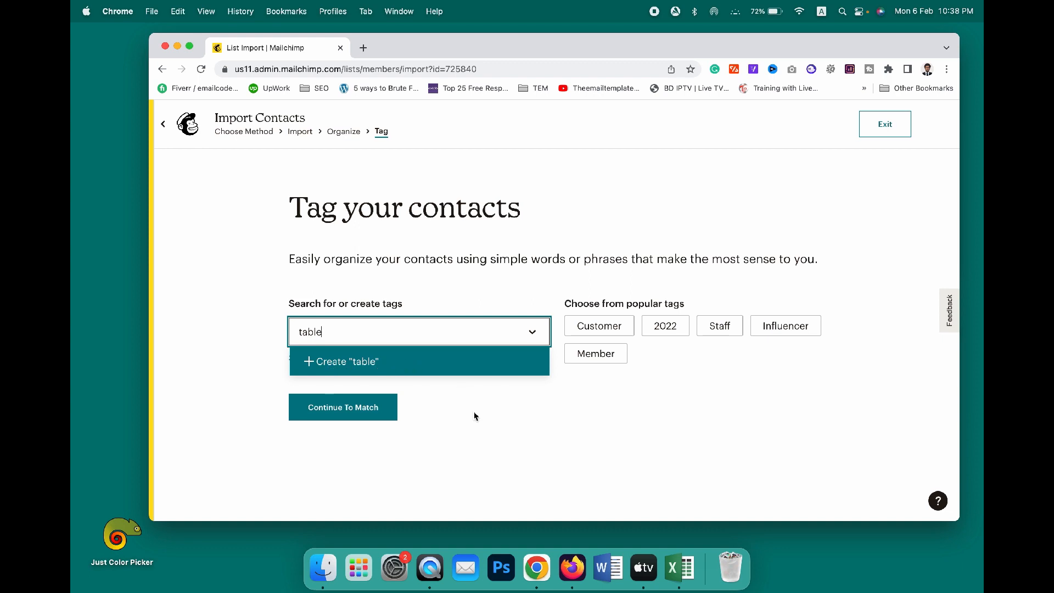
{"action": "key", "text": "super+a"}
{"action": "type", "text": "c"}
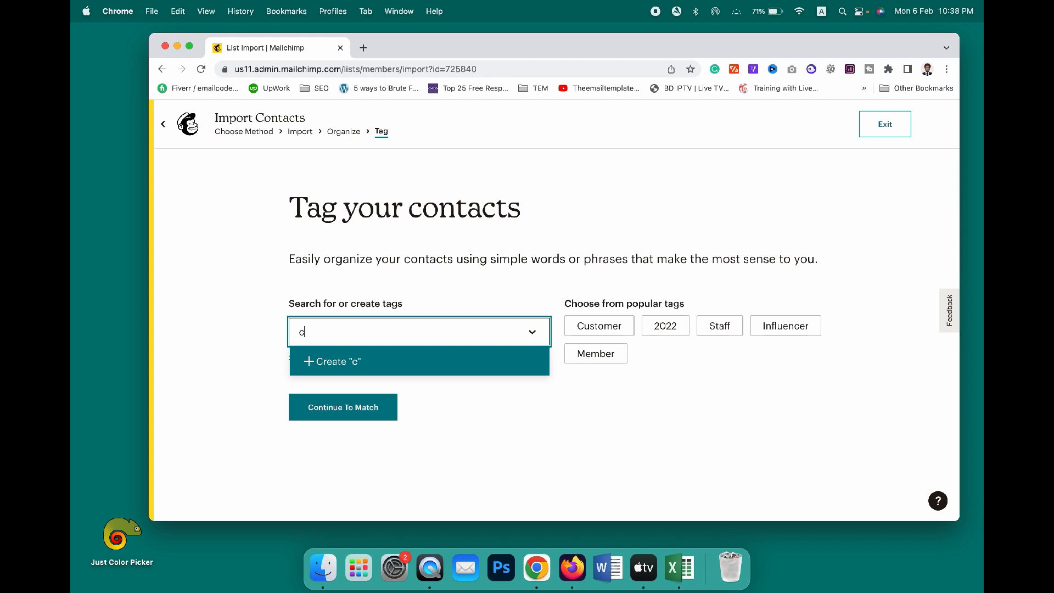
{"action": "type", "text": "hair"}
{"action": "key", "text": "BackSpace"}
{"action": "left_click", "coordinate": [607, 442]}
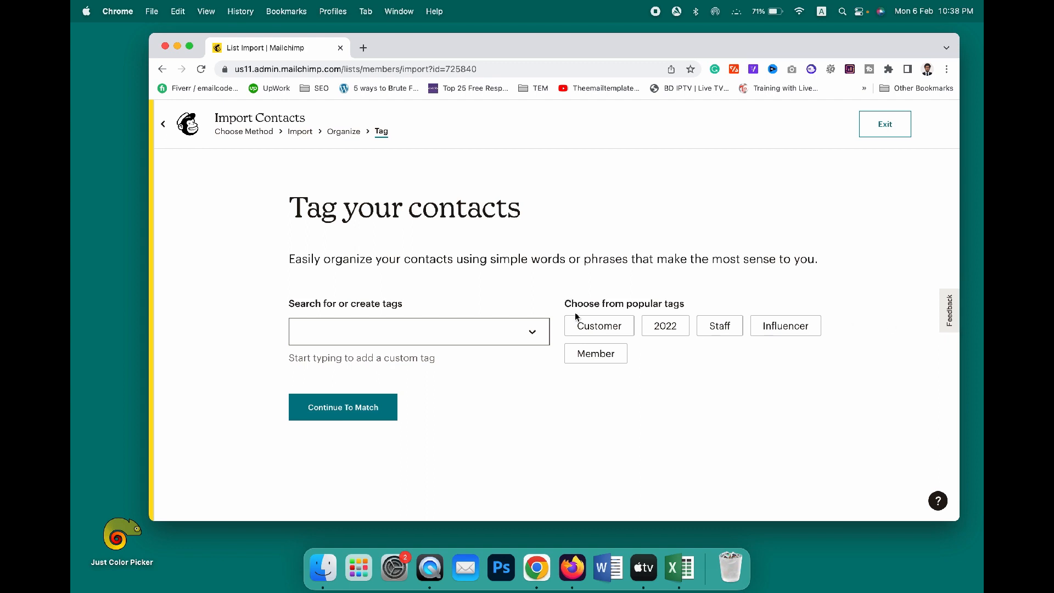
- Tag the imported contacts with the popular tag Customer and continue to matching the columns
{"action": "left_click", "coordinate": [593, 325]}
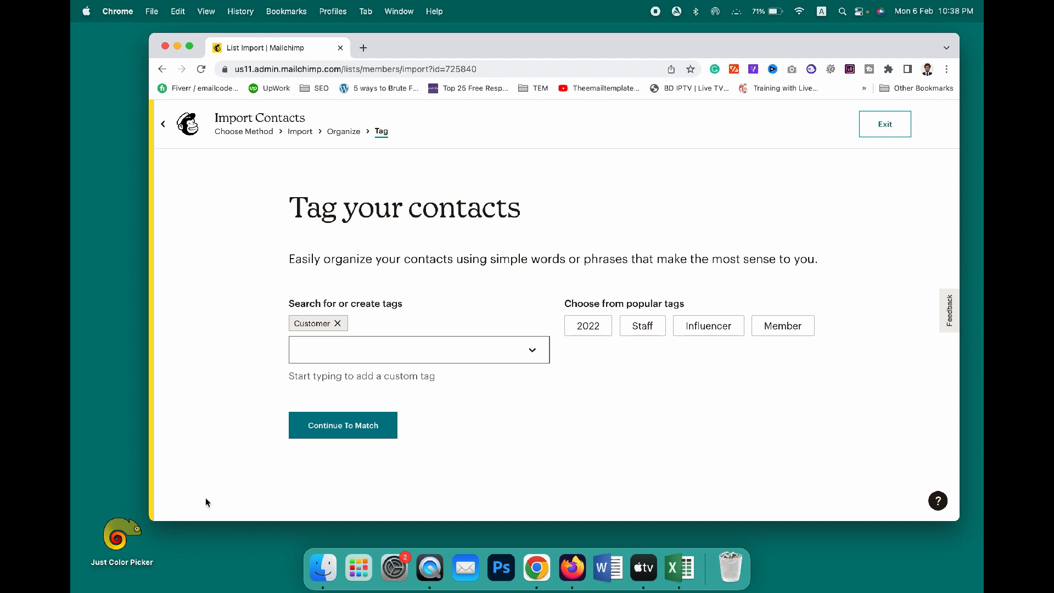
{"action": "left_click", "coordinate": [344, 423]}
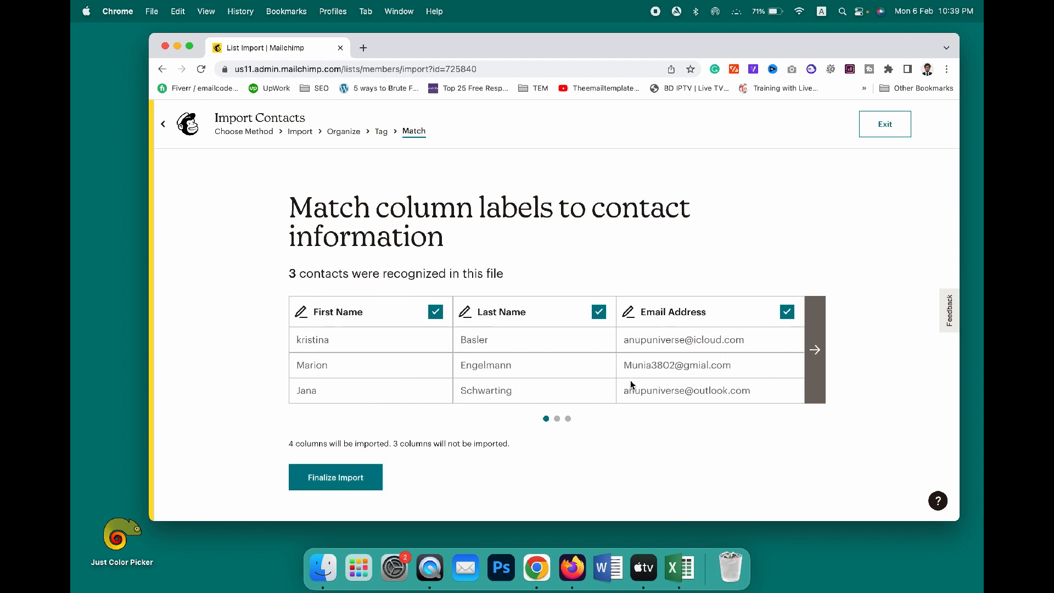
- Open Test List.csv from Downloads in Excel to examine its column headers, and return to Chrome to compare them with the columns set for import
{"action": "left_click", "coordinate": [691, 581]}
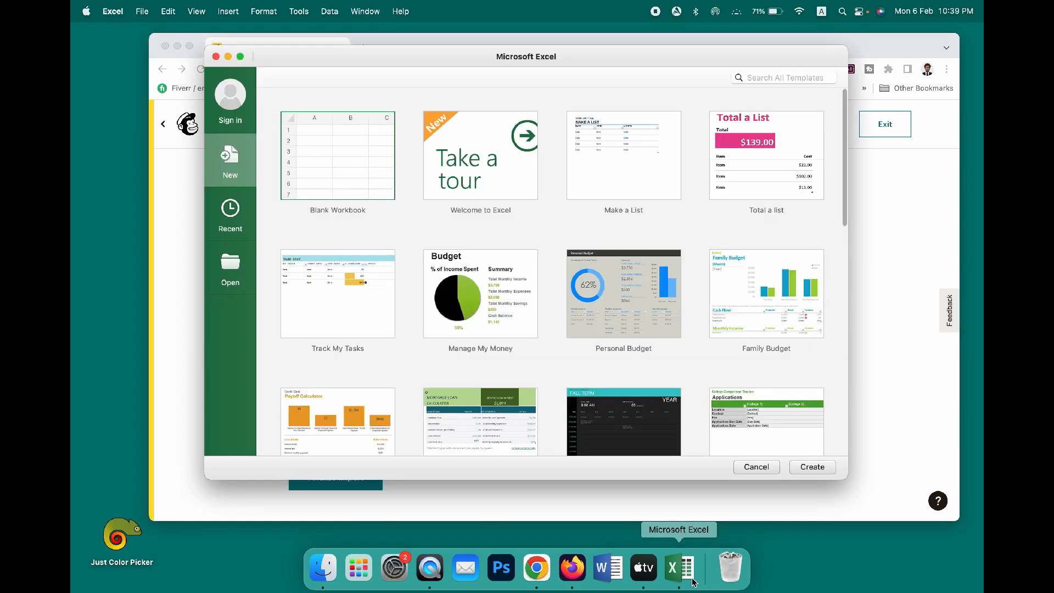
{"action": "left_click", "coordinate": [753, 467]}
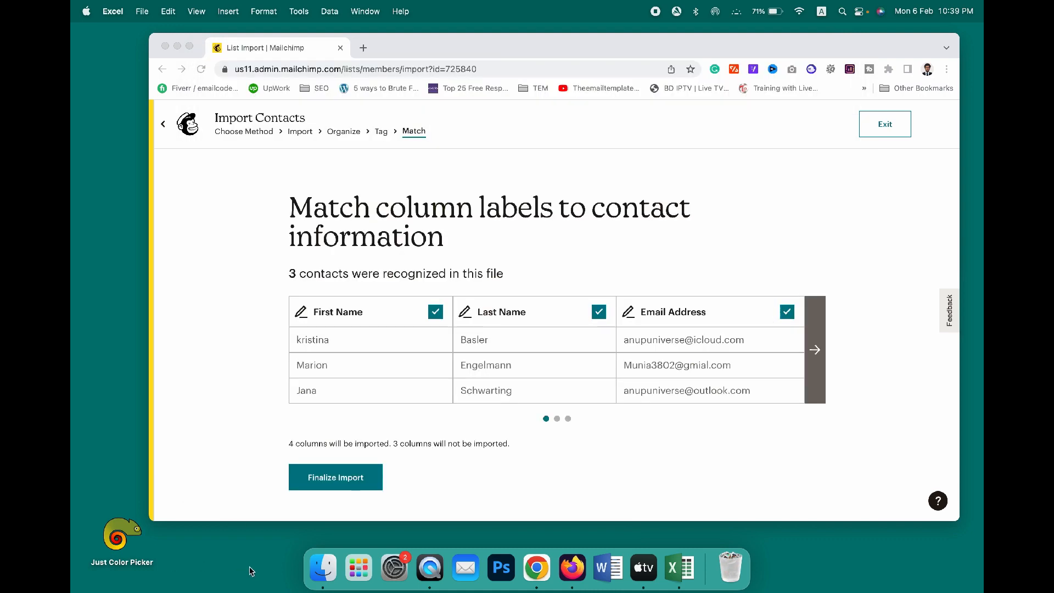
{"action": "left_click", "coordinate": [310, 570]}
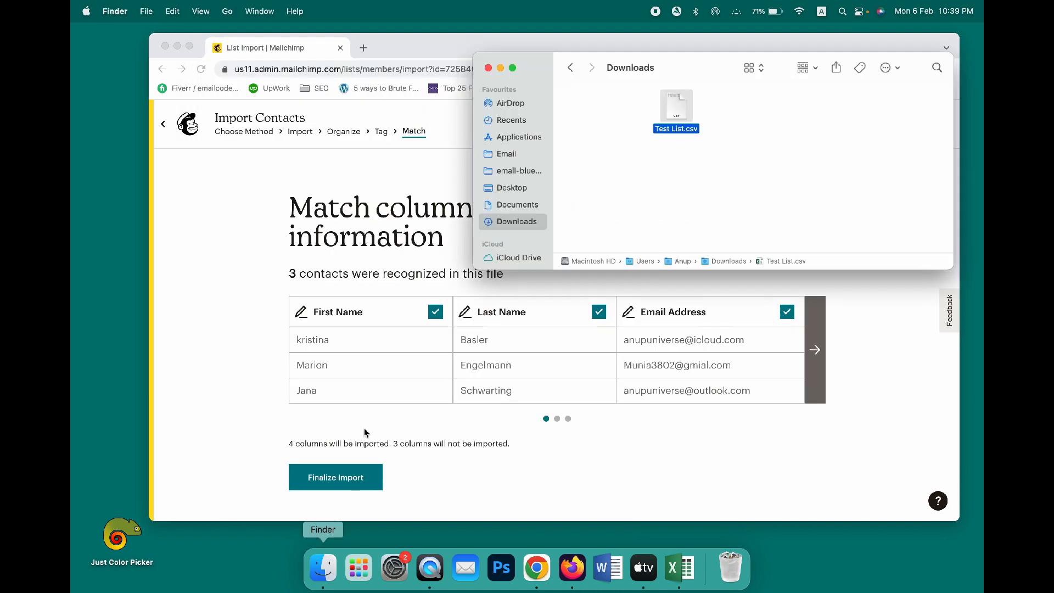
{"action": "double_click", "coordinate": [674, 119]}
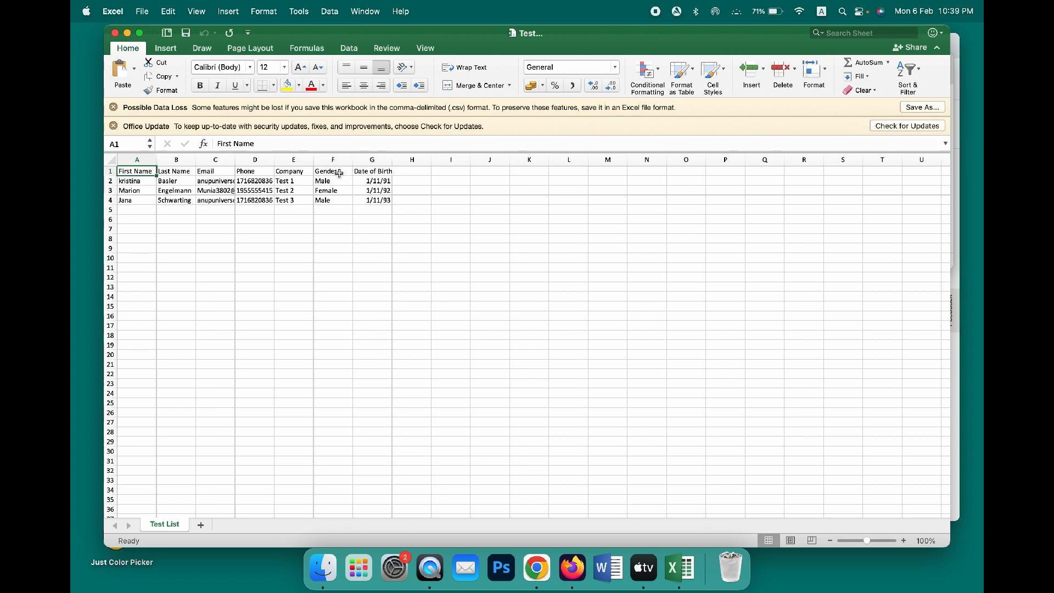
{"action": "left_click", "coordinate": [537, 563]}
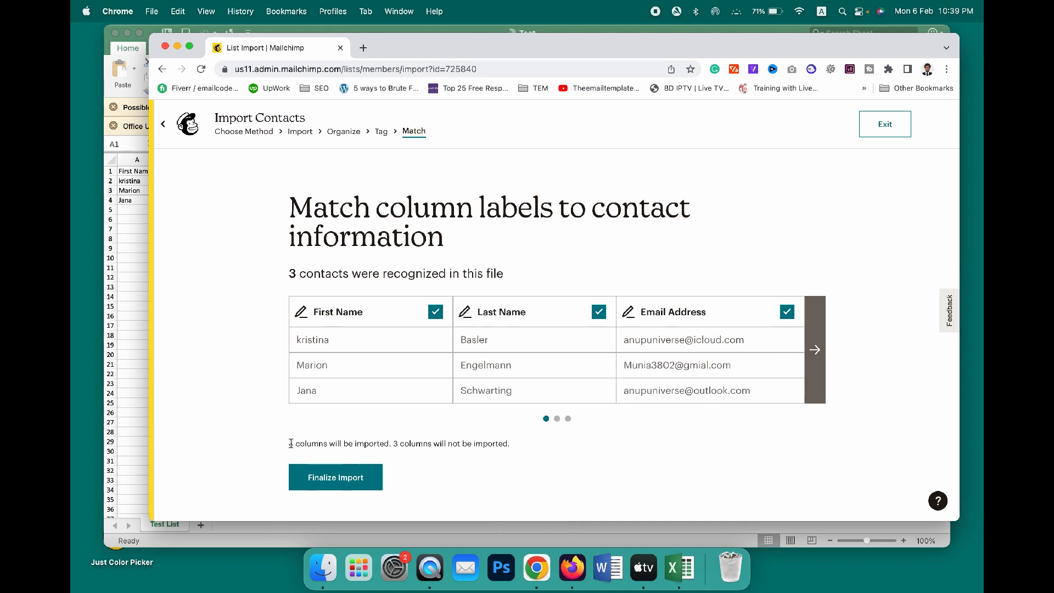
{"action": "left_click_drag", "start_coordinate": [291, 443], "coordinate": [369, 443]}
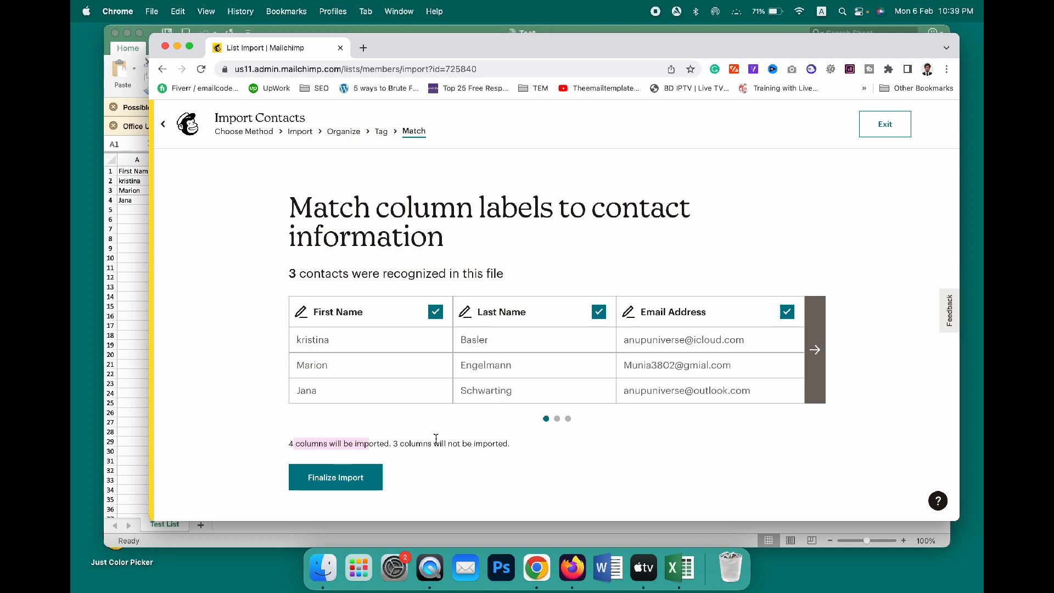
{"action": "left_click", "coordinate": [514, 446]}
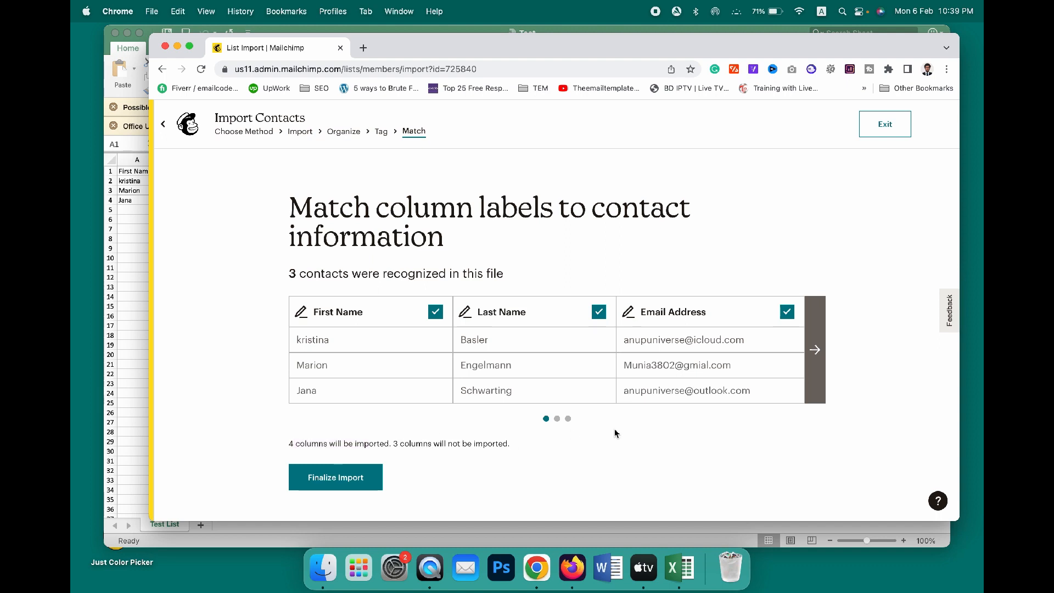
- Match the unmatched Company column to a new field labelled Company with the Text data type
{"action": "left_click", "coordinate": [814, 351]}
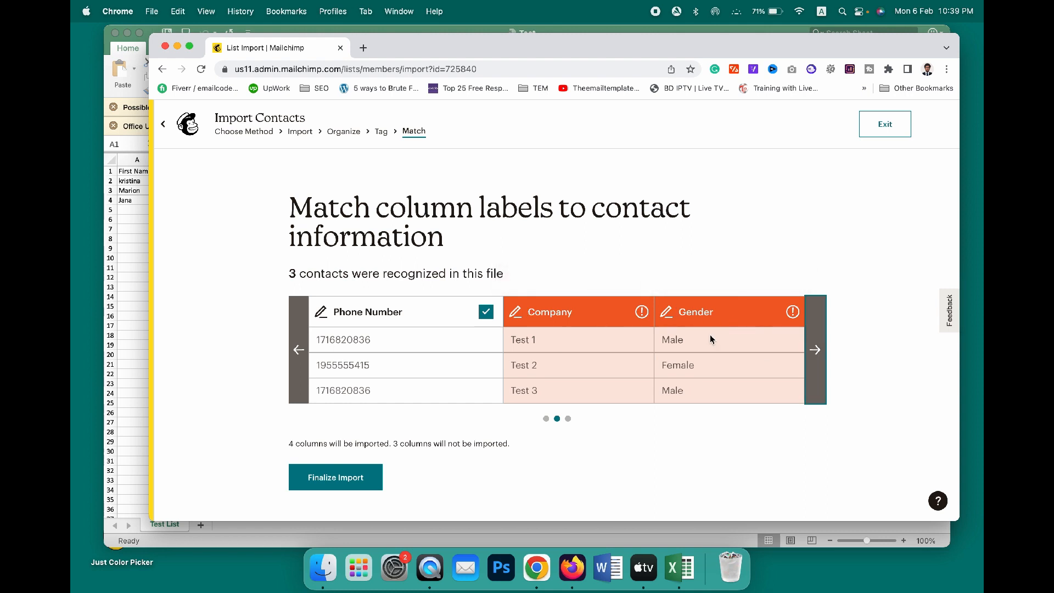
{"action": "left_click", "coordinate": [638, 314]}
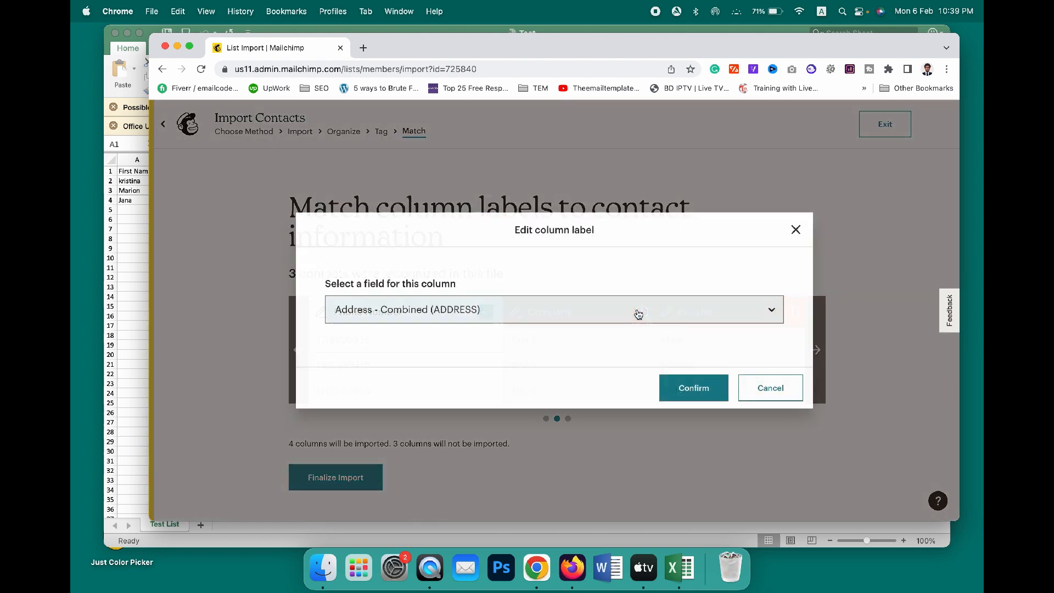
{"action": "left_click", "coordinate": [638, 314]}
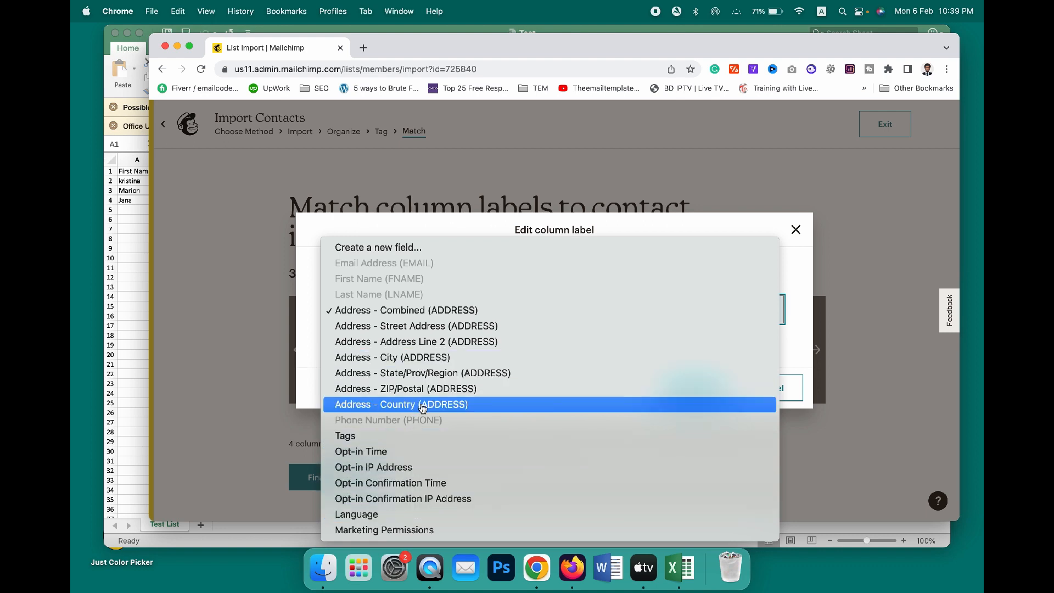
{"action": "left_click", "coordinate": [417, 248]}
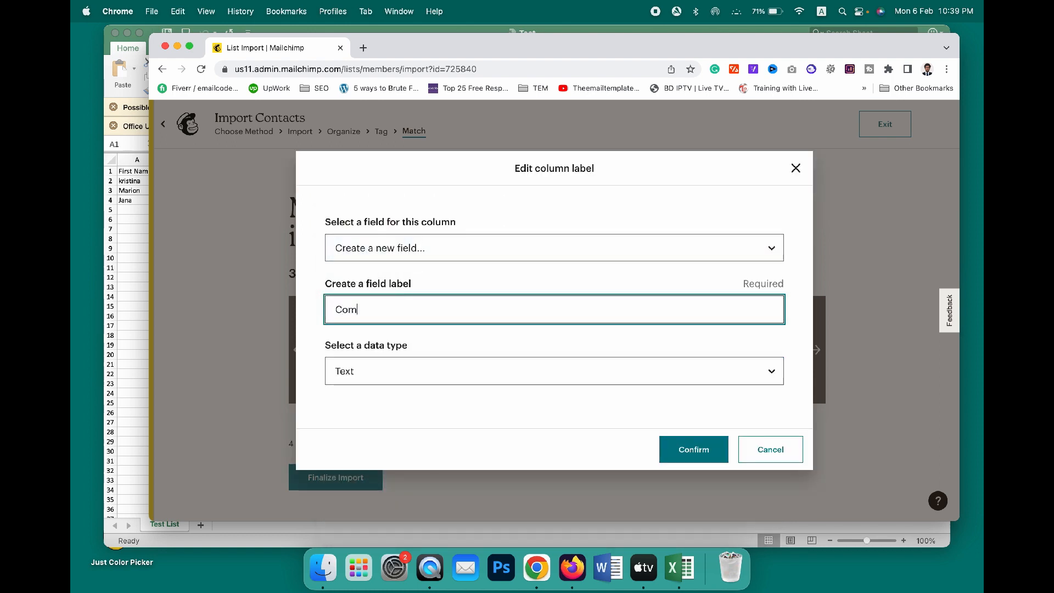
{"action": "type", "text": "any"}
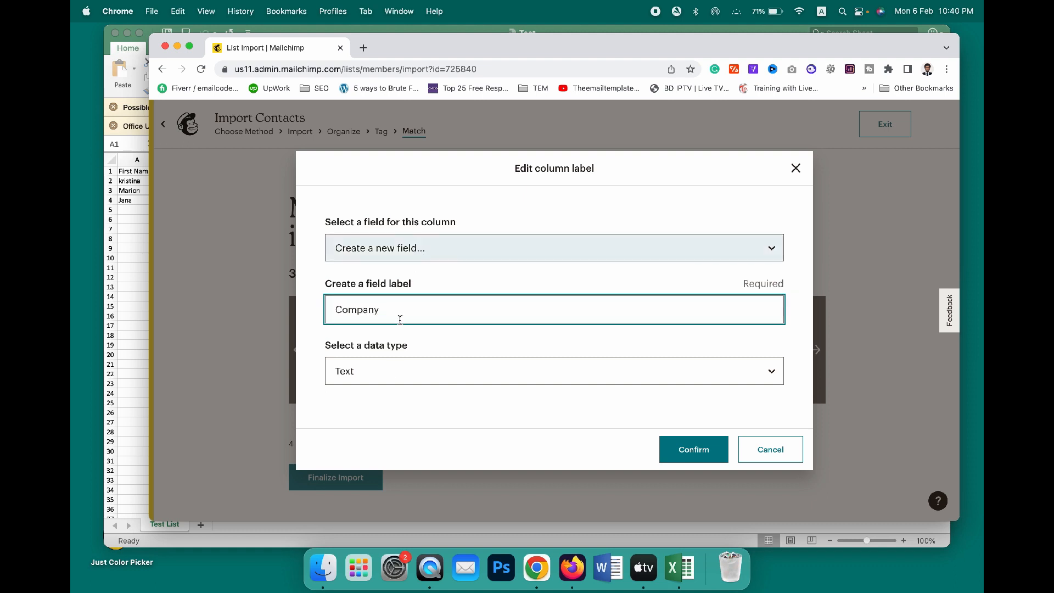
{"action": "left_click", "coordinate": [385, 379]}
{"action": "left_click", "coordinate": [386, 373]}
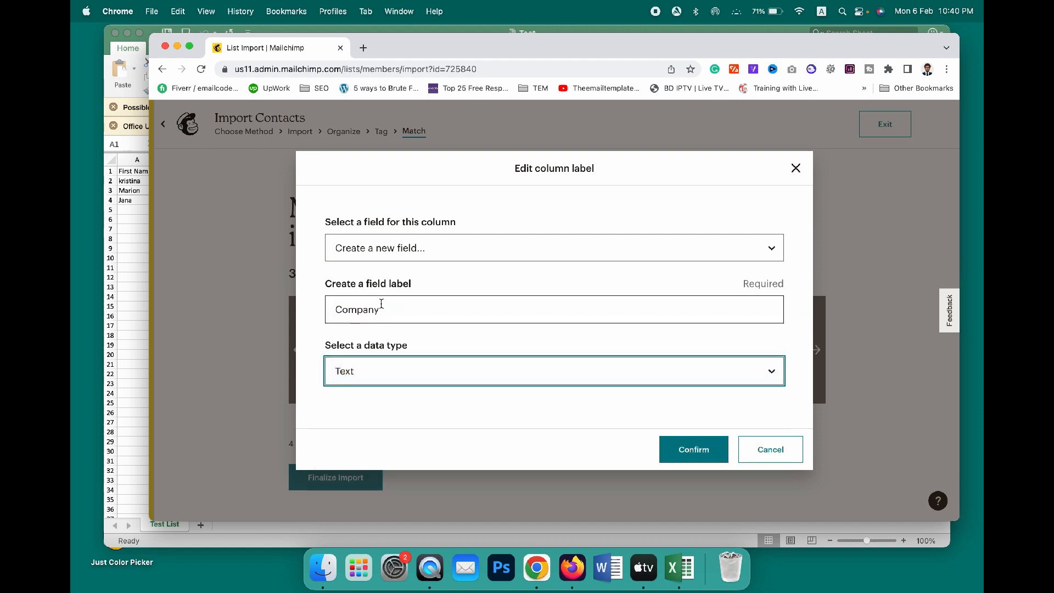
{"action": "left_click", "coordinate": [691, 449]}
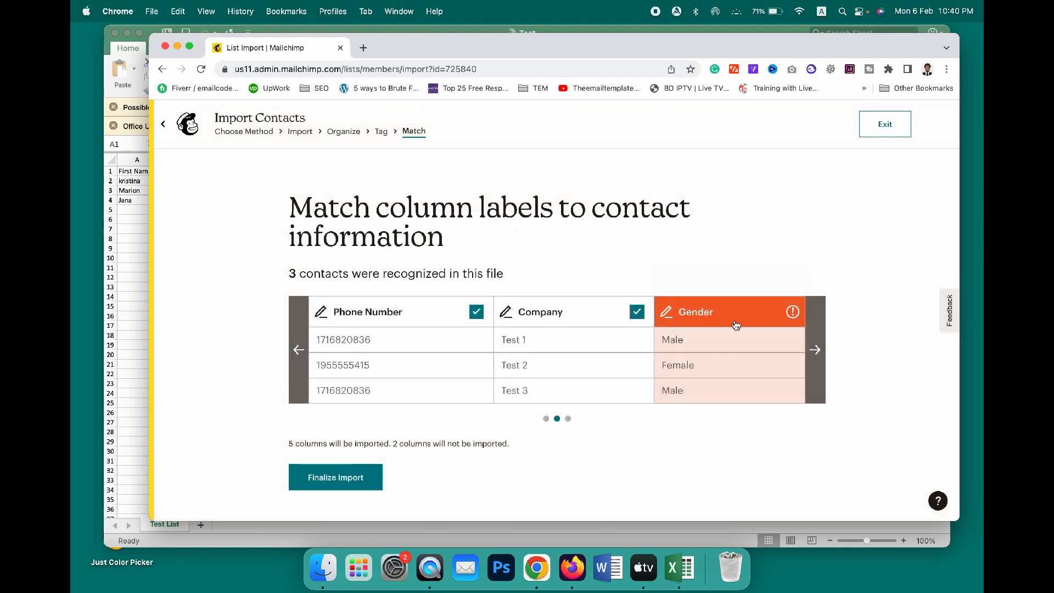
- Match the Gender column to a new field labelled Gender with the Text data type
{"action": "left_click", "coordinate": [793, 313]}
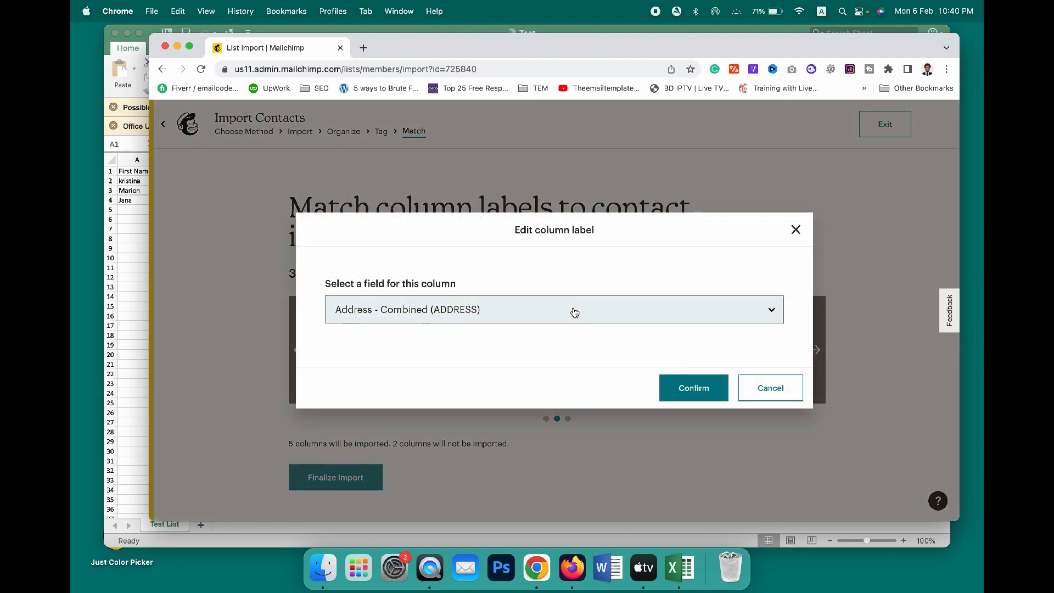
{"action": "left_click", "coordinate": [574, 311]}
{"action": "scroll", "coordinate": [574, 312], "scroll_direction": "down", "scroll_amount": 1}
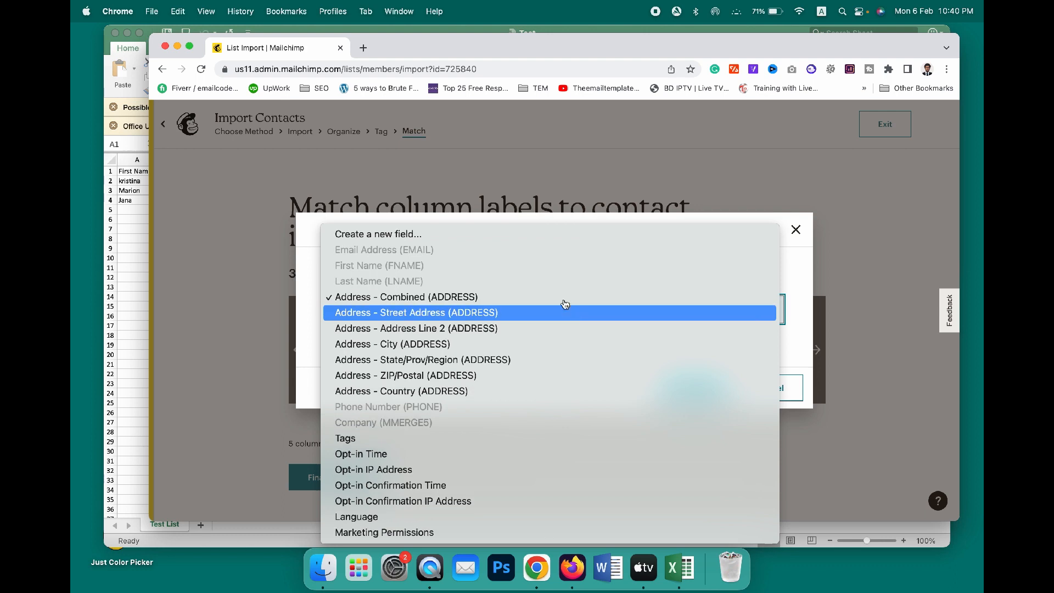
{"action": "left_click", "coordinate": [484, 236]}
{"action": "type", "text": "Gender"}
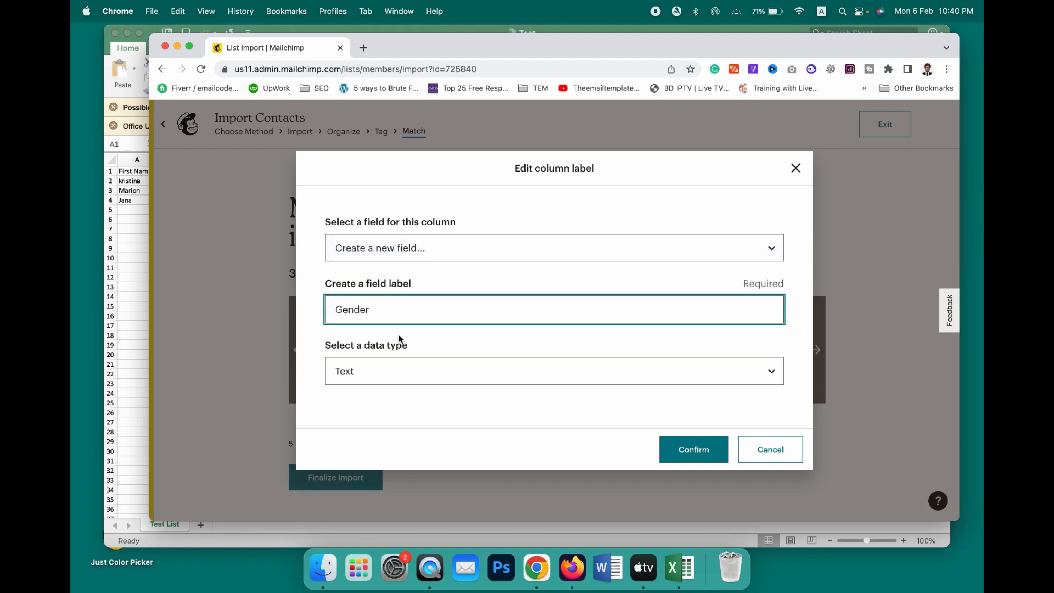
{"action": "left_click", "coordinate": [384, 365]}
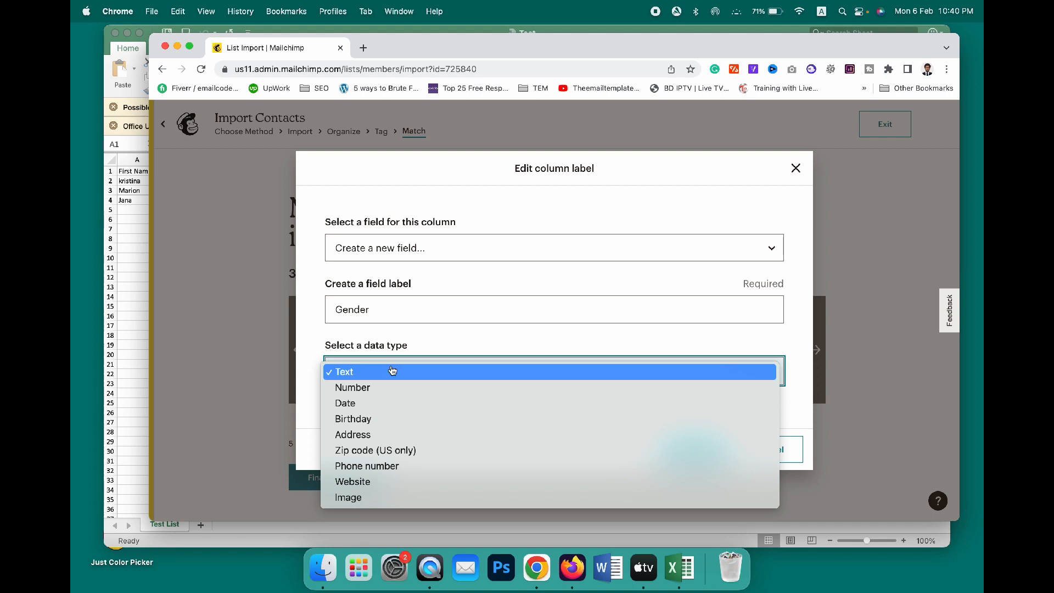
{"action": "left_click", "coordinate": [392, 371]}
{"action": "left_click", "coordinate": [677, 450]}
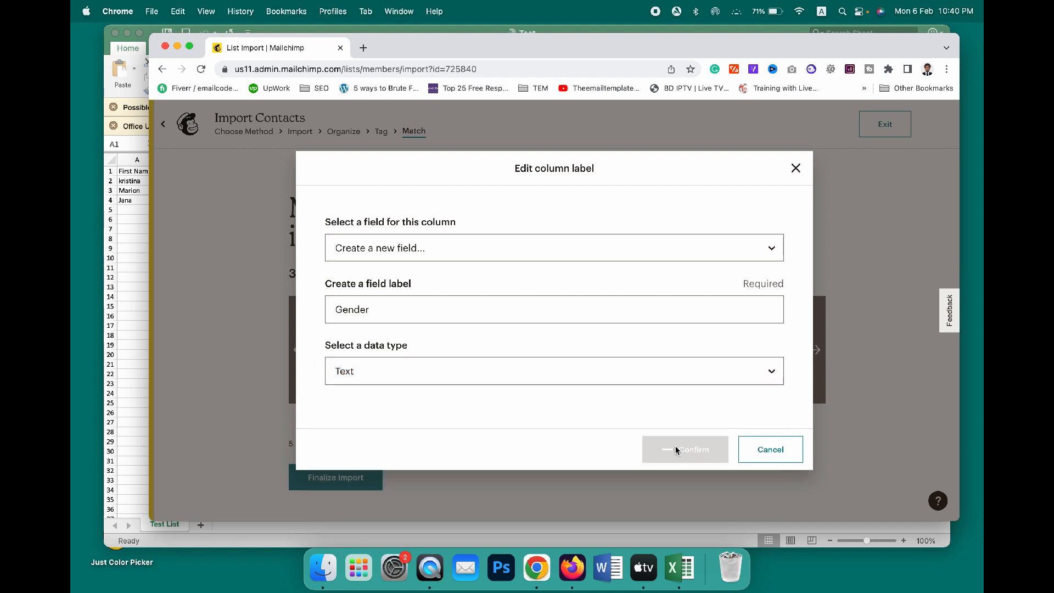
- Match the Date of Birth column to a new field labelled DOB with the Birthday data type
{"action": "left_click", "coordinate": [817, 349]}
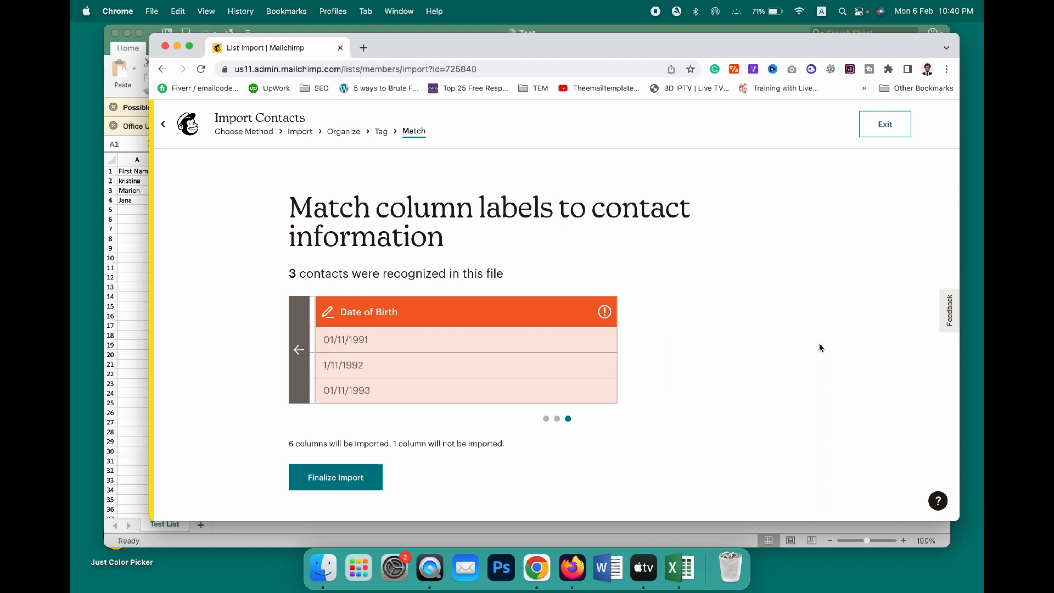
{"action": "left_click", "coordinate": [602, 312]}
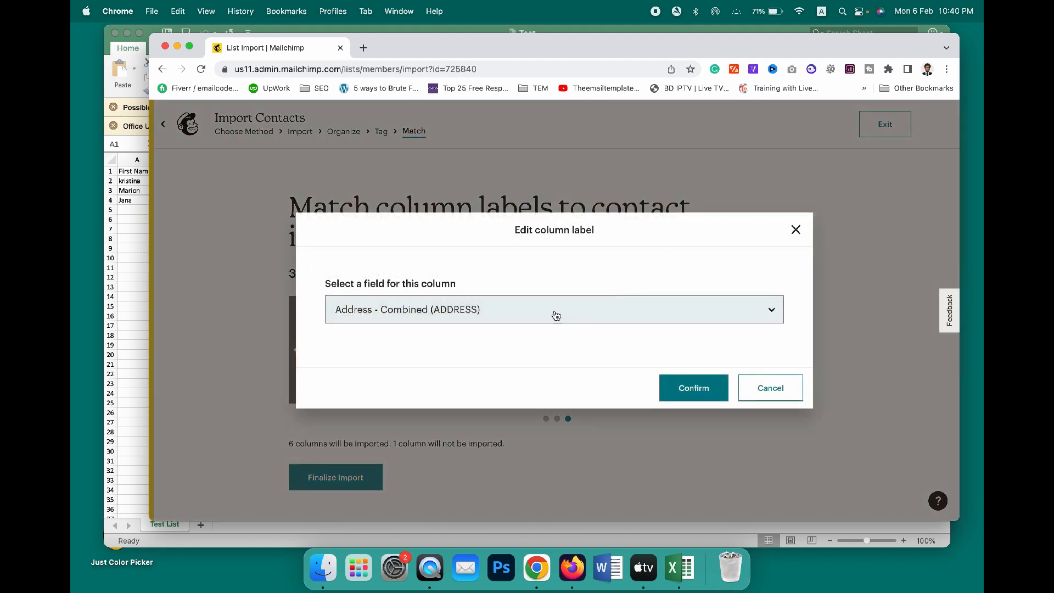
{"action": "left_click", "coordinate": [555, 314]}
{"action": "scroll", "coordinate": [527, 318], "scroll_direction": "down", "scroll_amount": 2}
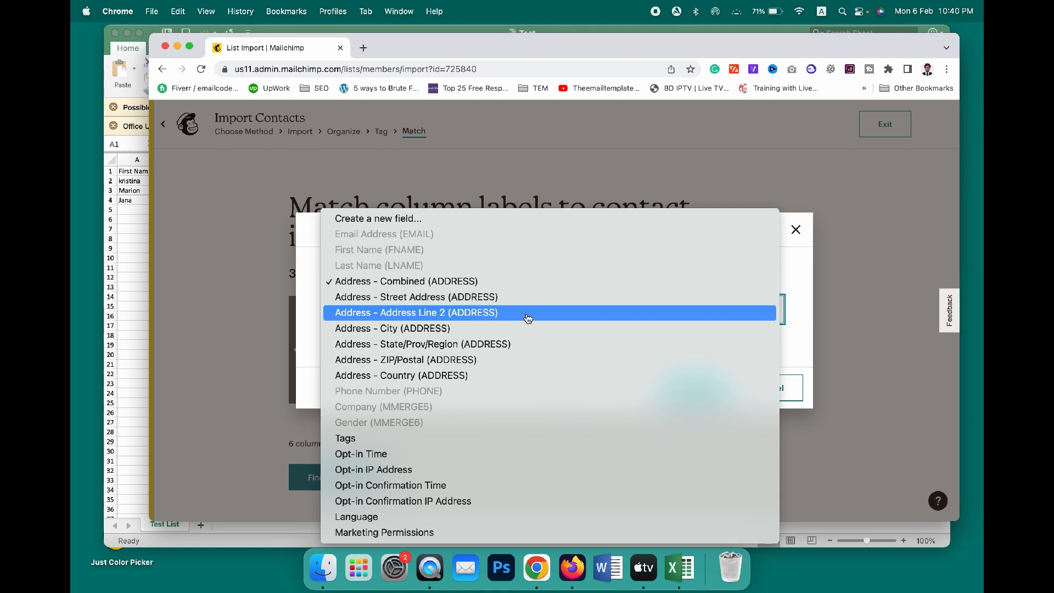
{"action": "left_click", "coordinate": [458, 219]}
{"action": "type", "text": "DOB"}
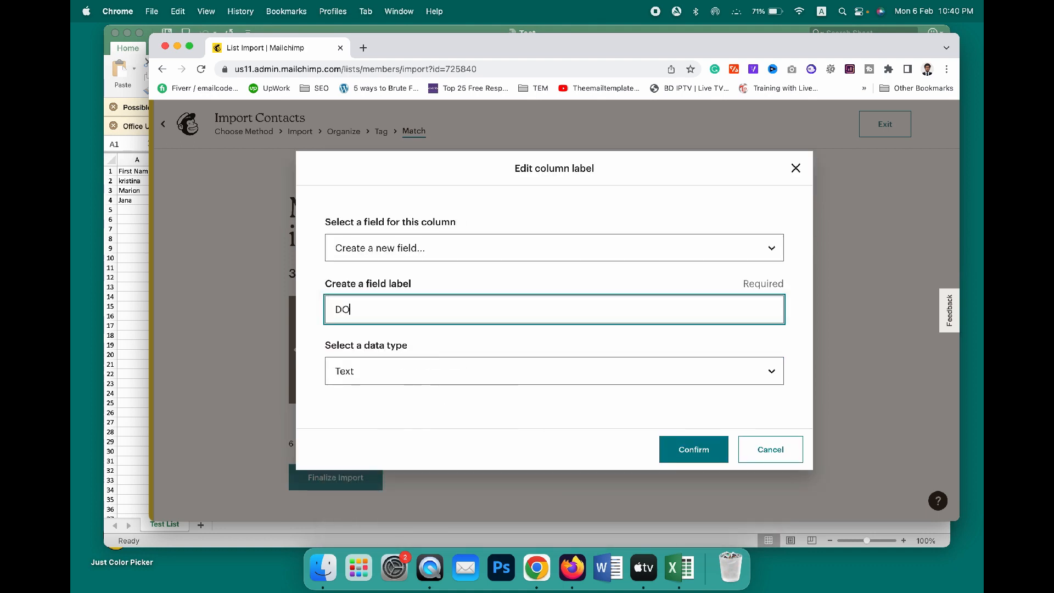
{"action": "left_click", "coordinate": [416, 371]}
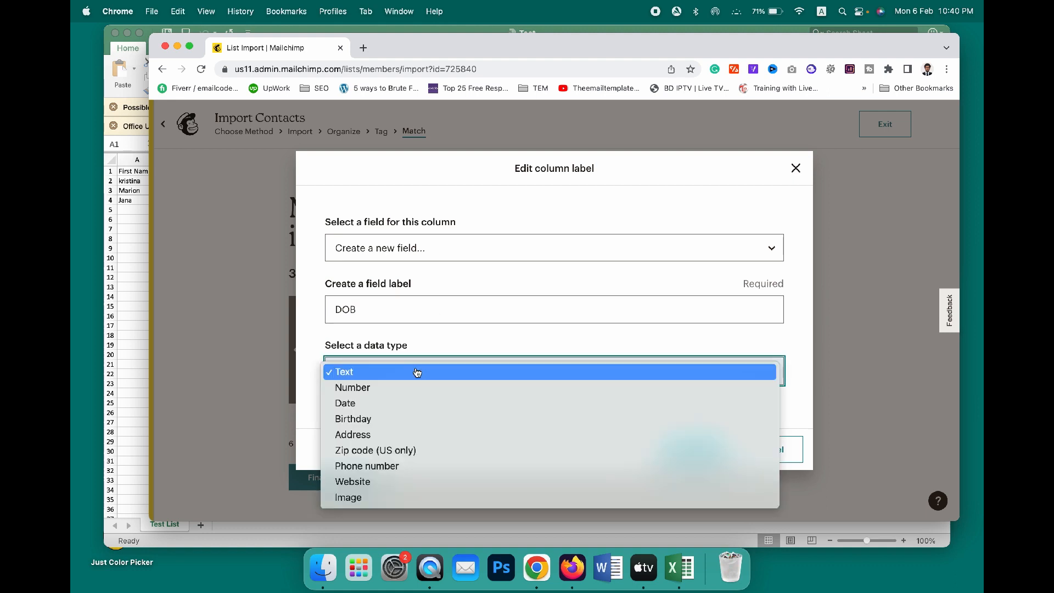
{"action": "left_click", "coordinate": [371, 418]}
{"action": "left_click", "coordinate": [694, 448]}
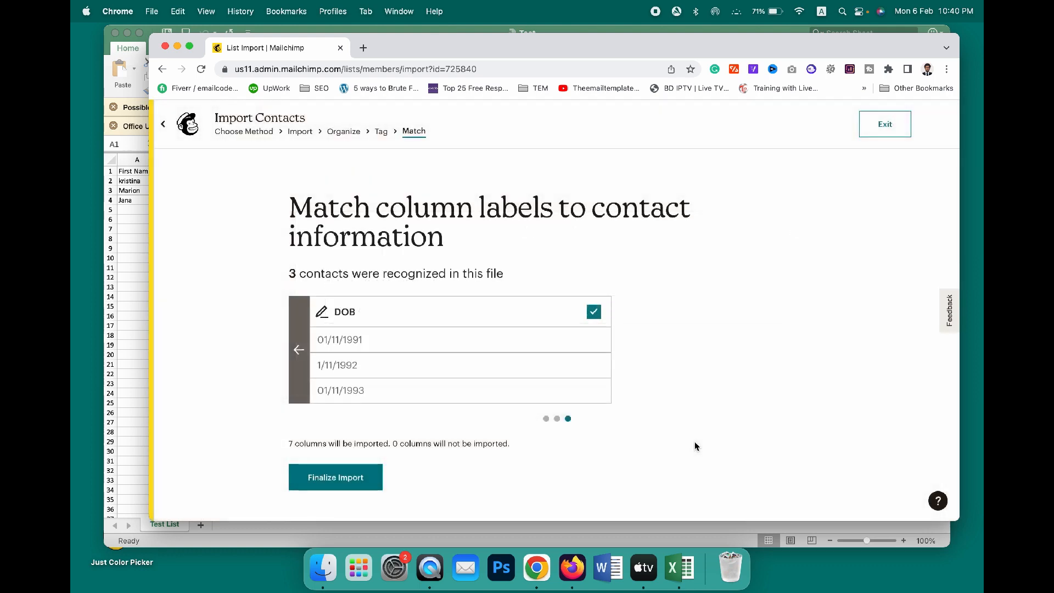
- Review the matched columns, then finalize and complete the import of the contacts into the Maileditor audience
{"action": "left_click", "coordinate": [298, 351]}
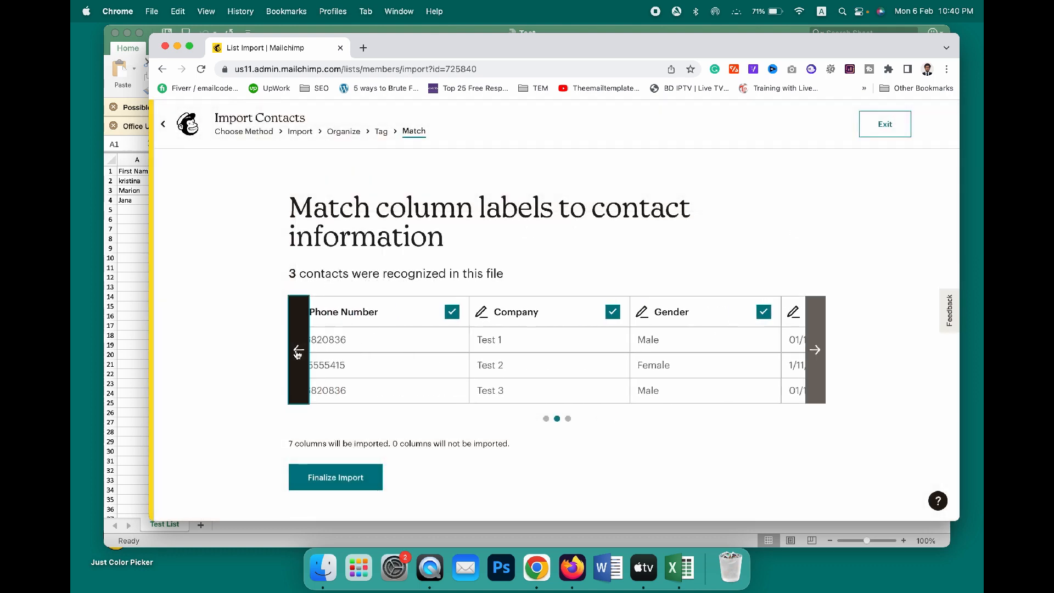
{"action": "left_click", "coordinate": [815, 350]}
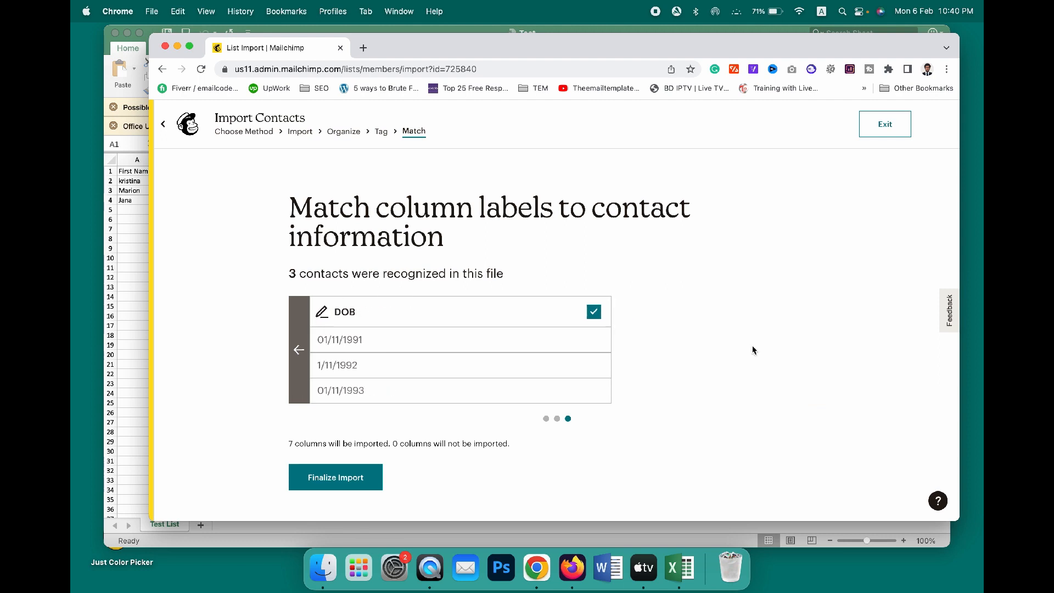
{"action": "left_click", "coordinate": [299, 348]}
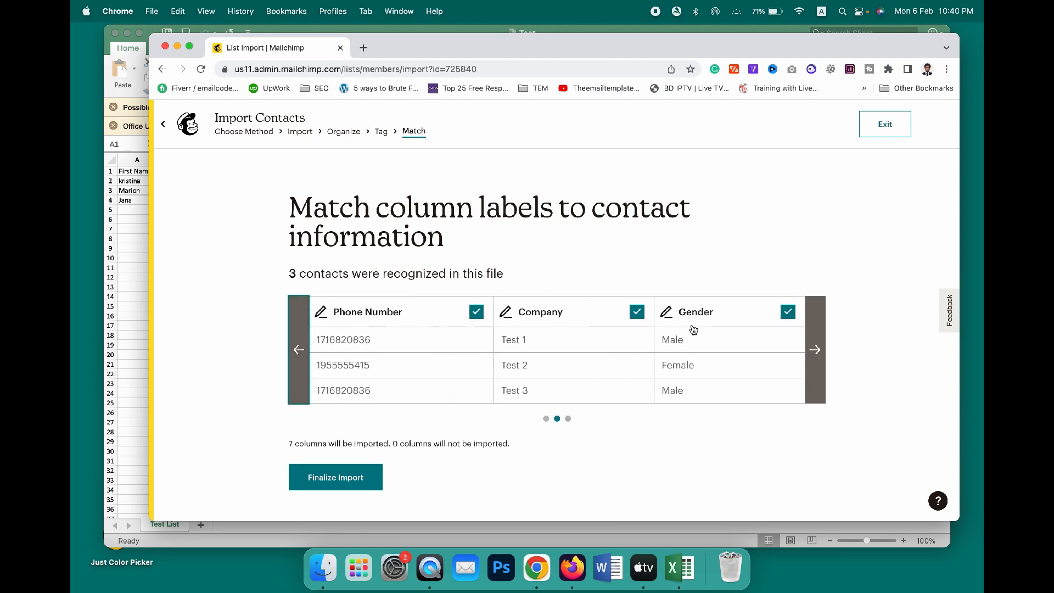
{"action": "left_click_drag", "start_coordinate": [292, 442], "coordinate": [426, 443]}
{"action": "left_click", "coordinate": [428, 442]}
{"action": "double_click", "coordinate": [499, 442]}
{"action": "left_click", "coordinate": [331, 473]}
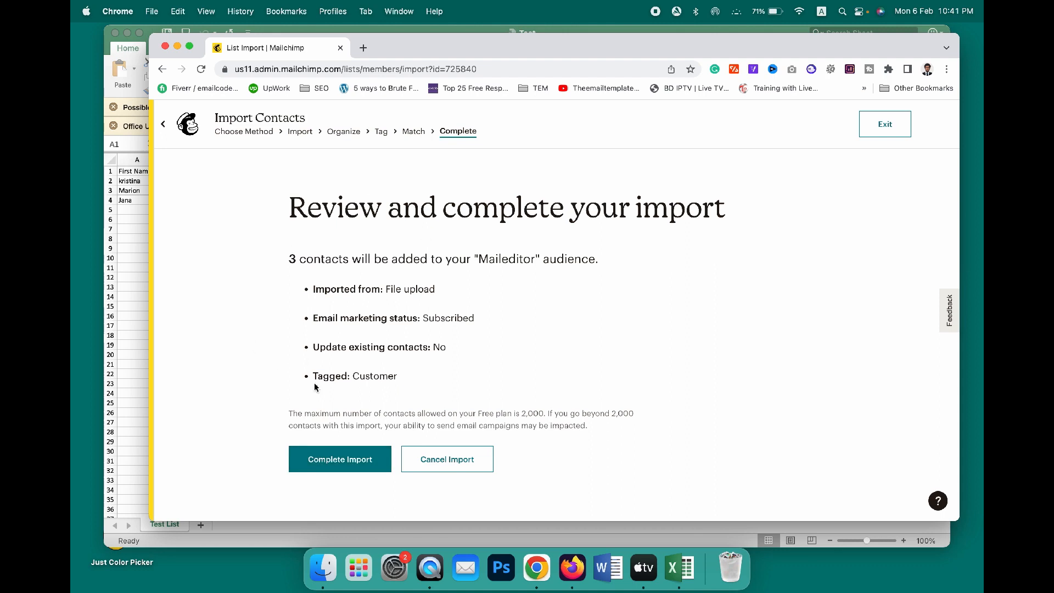
{"action": "left_click", "coordinate": [327, 461]}
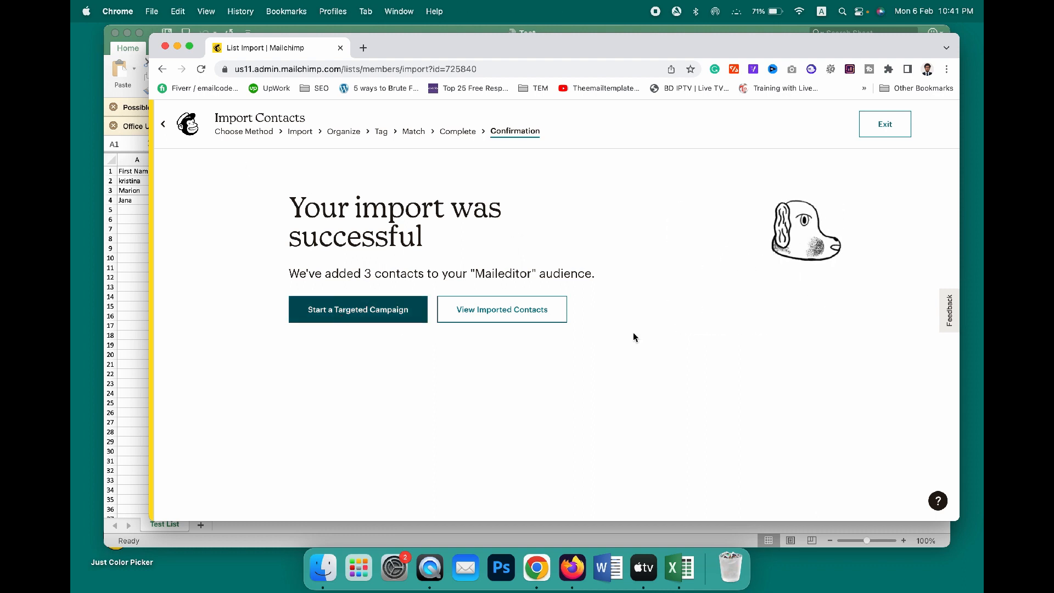
- View the imported contacts in the Maileditor audience and examine their field values and tags
{"action": "left_click", "coordinate": [484, 310]}
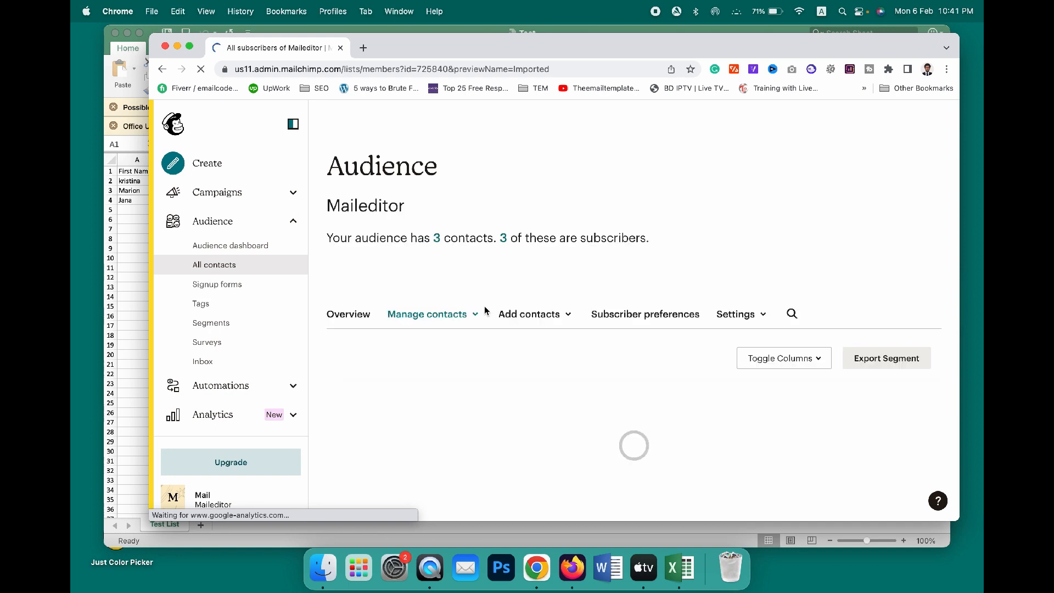
{"action": "scroll", "coordinate": [522, 364], "scroll_direction": "down", "scroll_amount": 2}
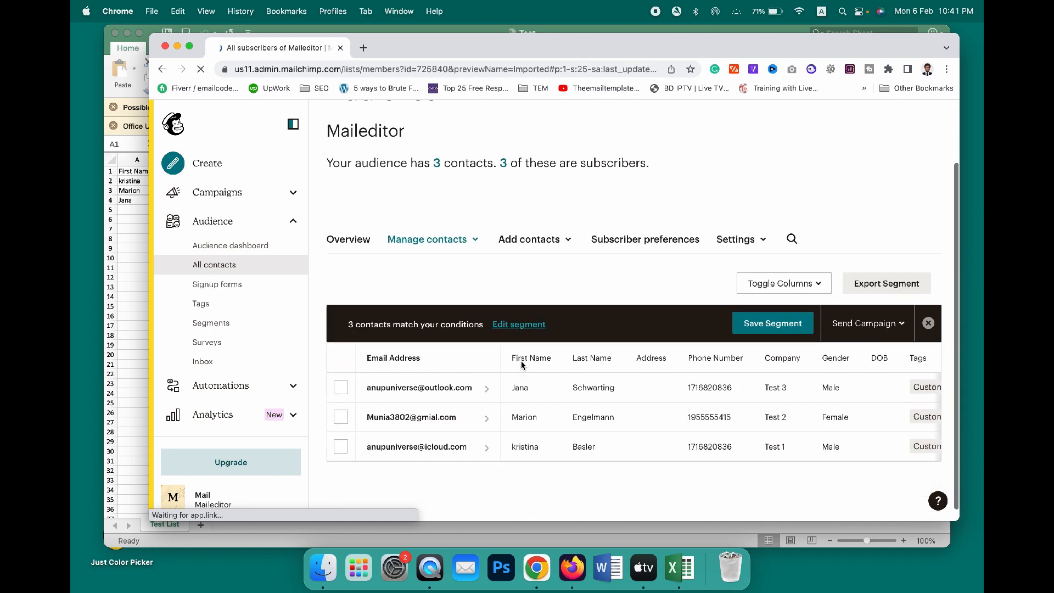
{"action": "scroll", "coordinate": [521, 365], "scroll_direction": "up", "scroll_amount": 2}
{"action": "scroll", "coordinate": [522, 365], "scroll_direction": "down", "scroll_amount": 2}
{"action": "scroll", "coordinate": [521, 365], "scroll_direction": "up", "scroll_amount": 2}
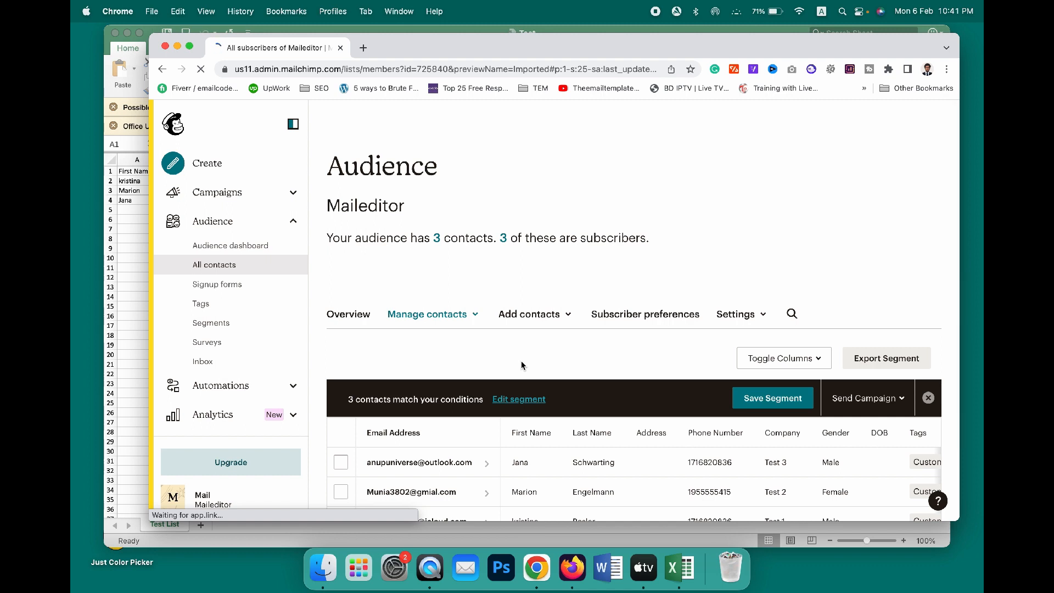